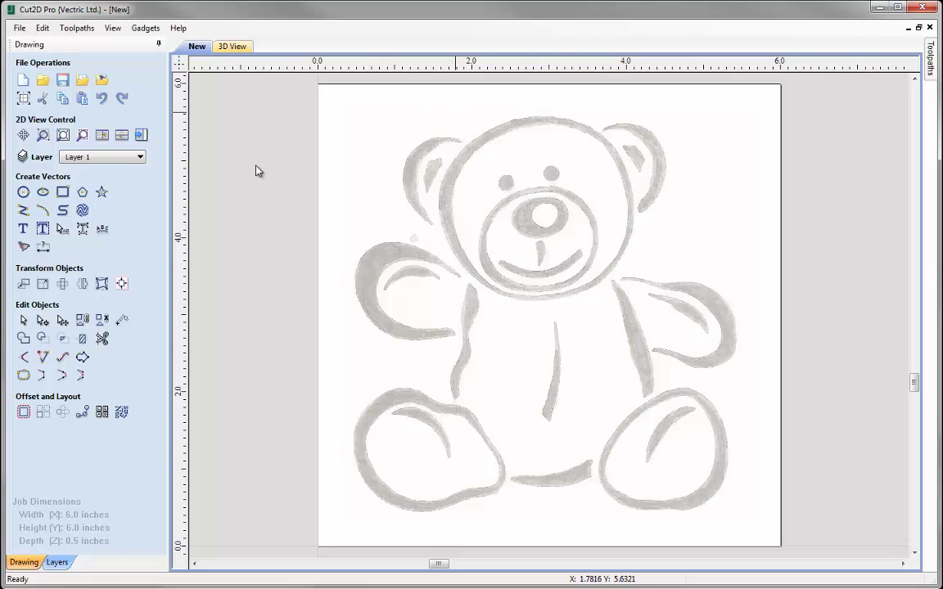
# - Draw an ellipse about 2.39 by 2.36 inches over the outer outline of the teddy bear's head
pyautogui.click(42, 191)
pyautogui.moveTo(537, 211); pyautogui.dragTo(630, 299)
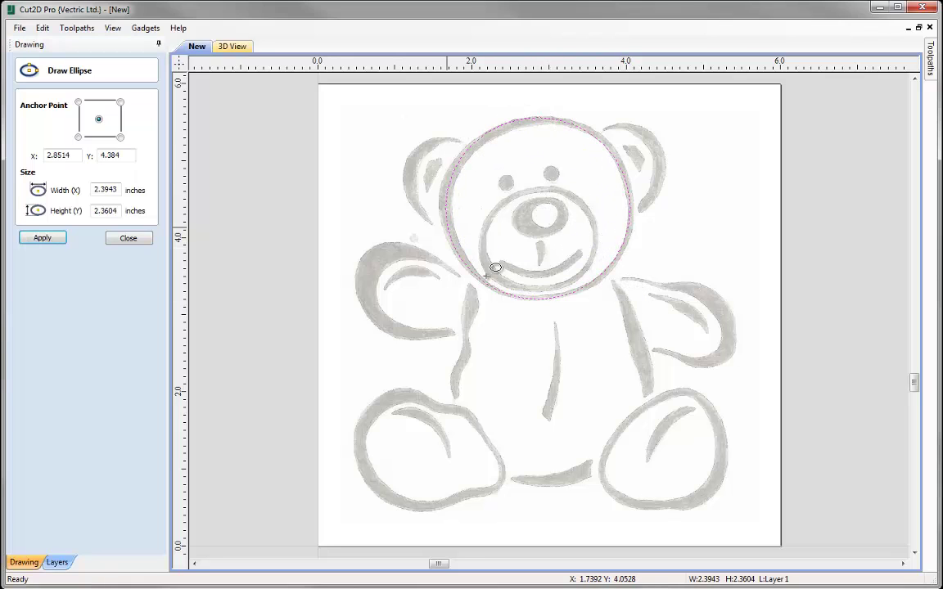
pyautogui.click(127, 240)
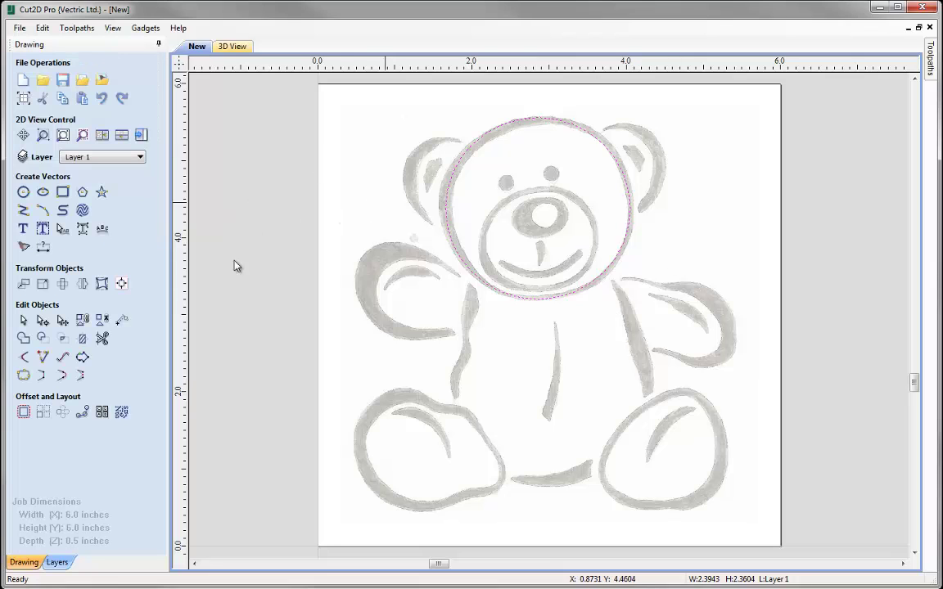
# - Node-edit the head ellipse, widening it on both sides to about 2.52 inches and adjusting its curvature to match the sketched outer outline
pyautogui.click(44, 323)
pyautogui.click(444, 208)
pyautogui.moveTo(442, 208)
pyautogui.mouseDown()
pyautogui.moveTo(403, 207)
pyautogui.moveTo(439, 208)
pyautogui.mouseUp()
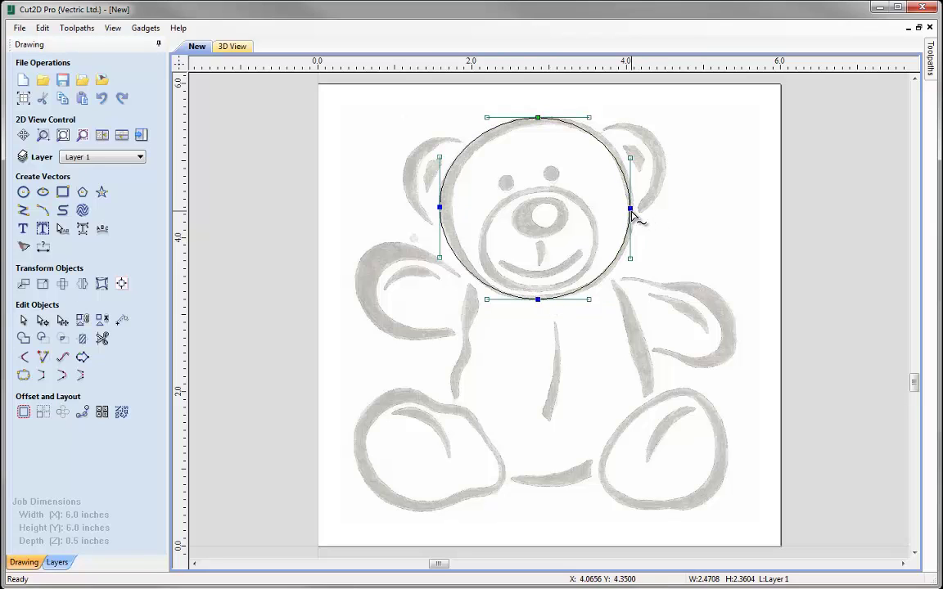
pyautogui.moveTo(630, 209); pyautogui.dragTo(634, 209)
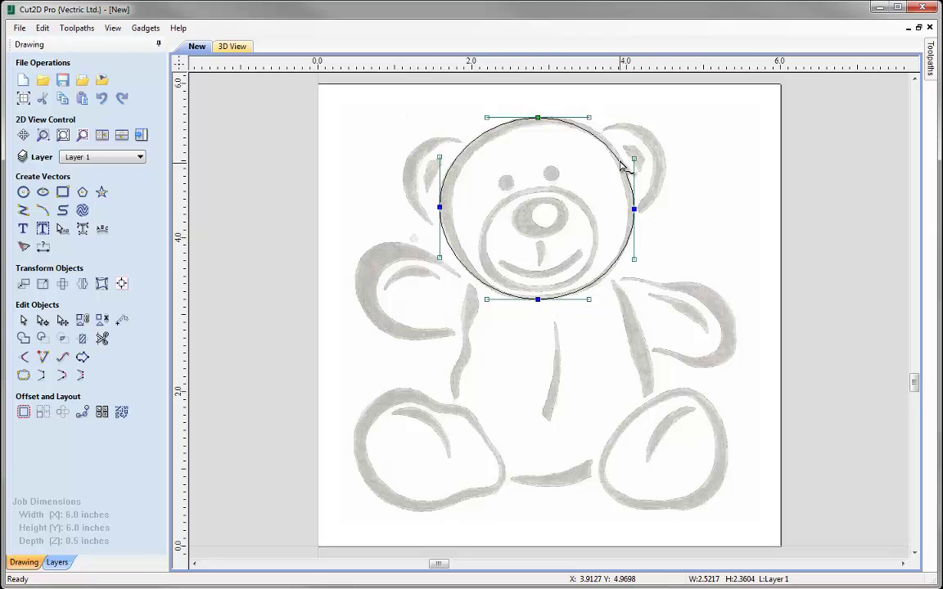
pyautogui.moveTo(632, 159); pyautogui.dragTo(634, 147)
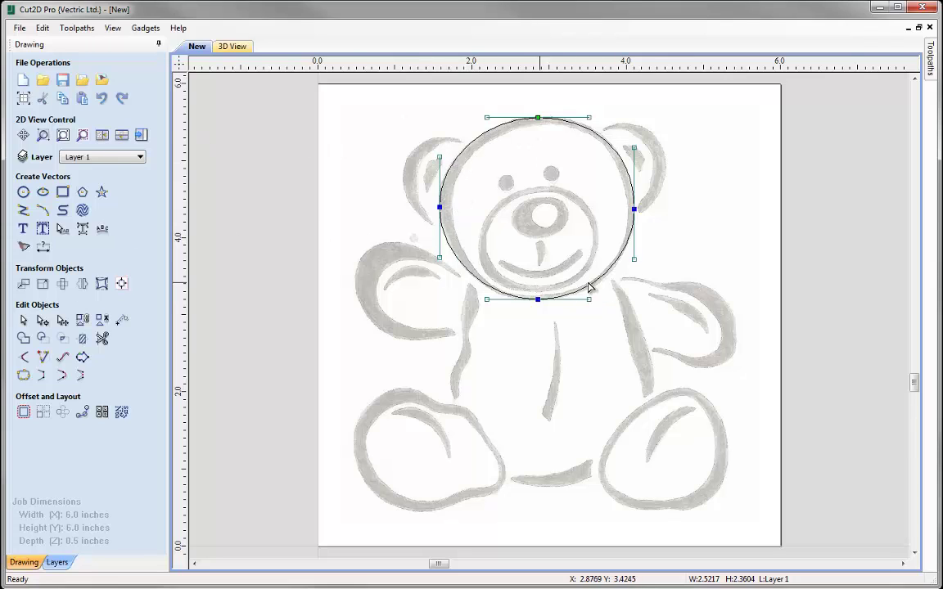
# - Create a smaller concentric copy of the head outline, about 2.27 by 2.12 inches, for the inner edge of the head
pyautogui.click(473, 194)
pyautogui.click(473, 153)
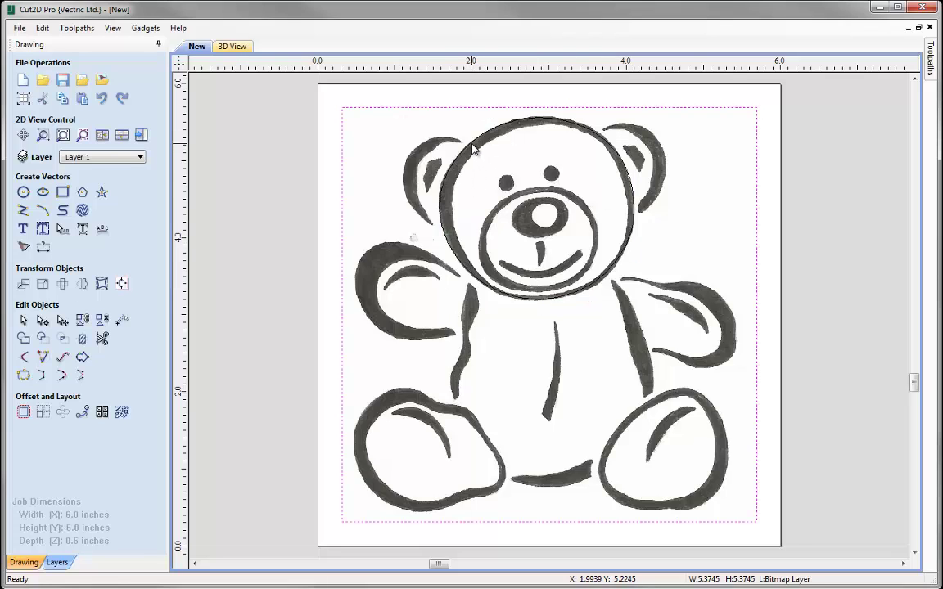
pyautogui.click(472, 144)
pyautogui.click(472, 143)
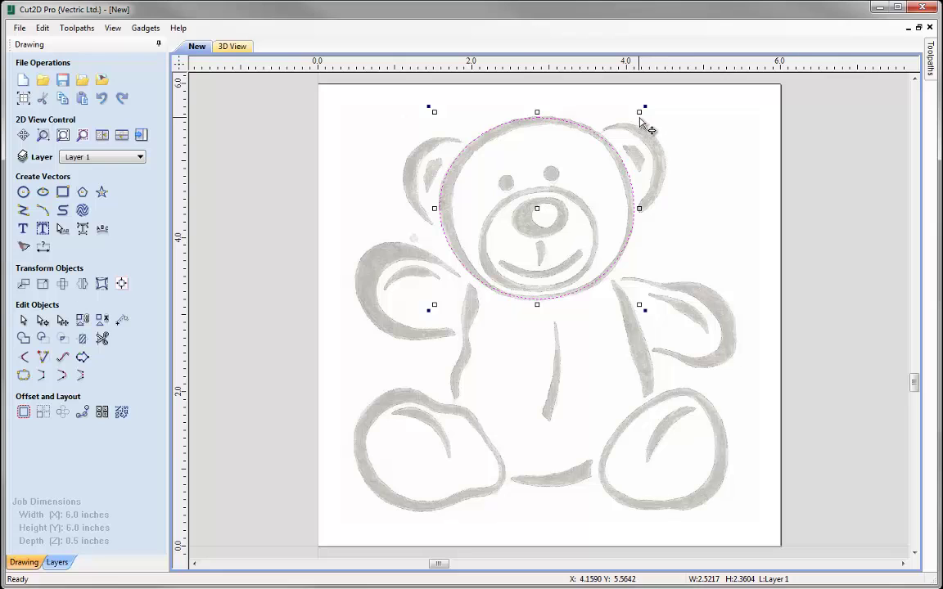
pyautogui.moveTo(639, 112); pyautogui.dragTo(626, 125)
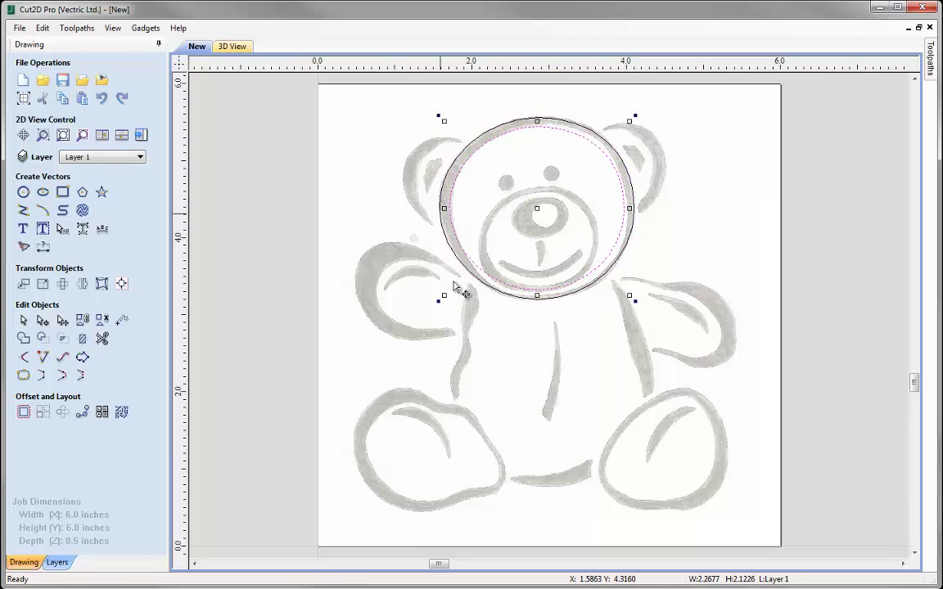
# - Node-edit the inner head ellipse so its bottom, right side and top follow the inner edge of the sketched head outline
pyautogui.doubleClick(540, 296)
pyautogui.moveTo(536, 290); pyautogui.dragTo(537, 296)
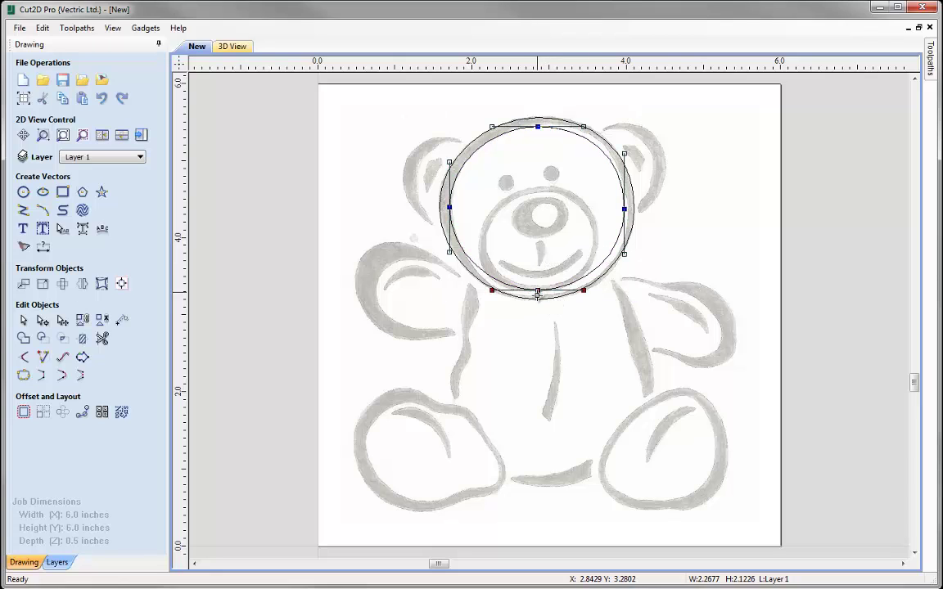
pyautogui.moveTo(624, 210); pyautogui.dragTo(624, 220)
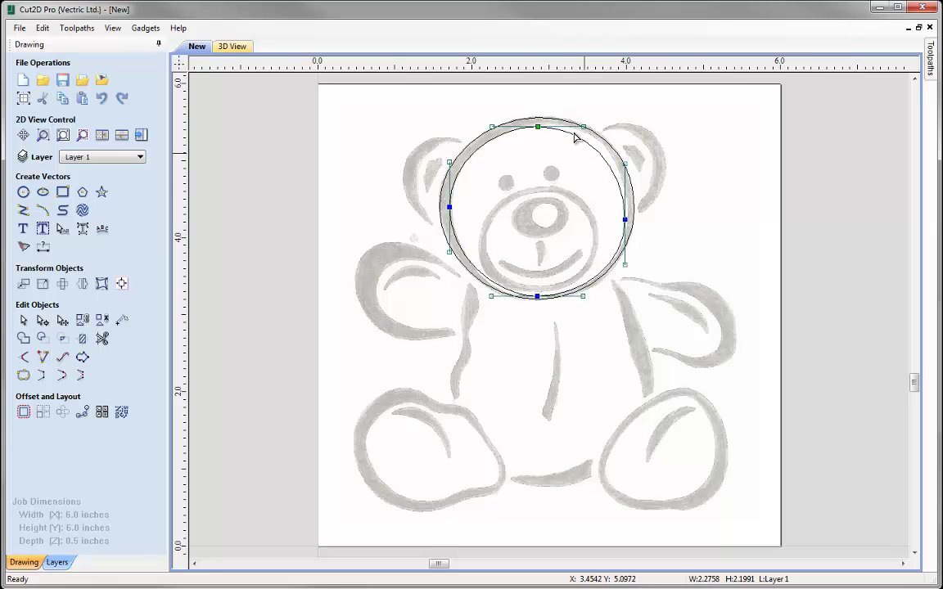
pyautogui.moveTo(584, 126); pyautogui.dragTo(597, 122)
pyautogui.moveTo(537, 127); pyautogui.dragTo(535, 125)
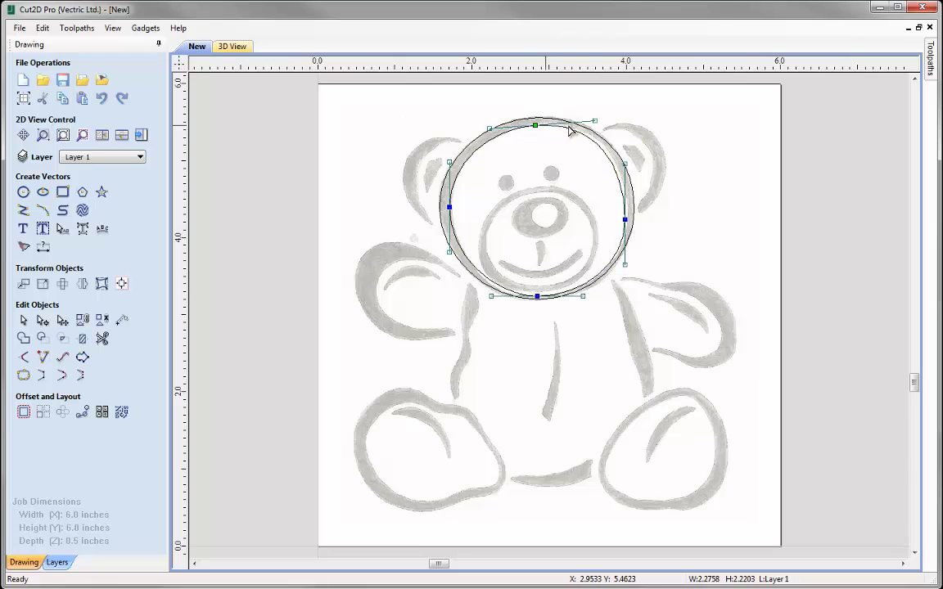
pyautogui.moveTo(595, 121); pyautogui.dragTo(598, 122)
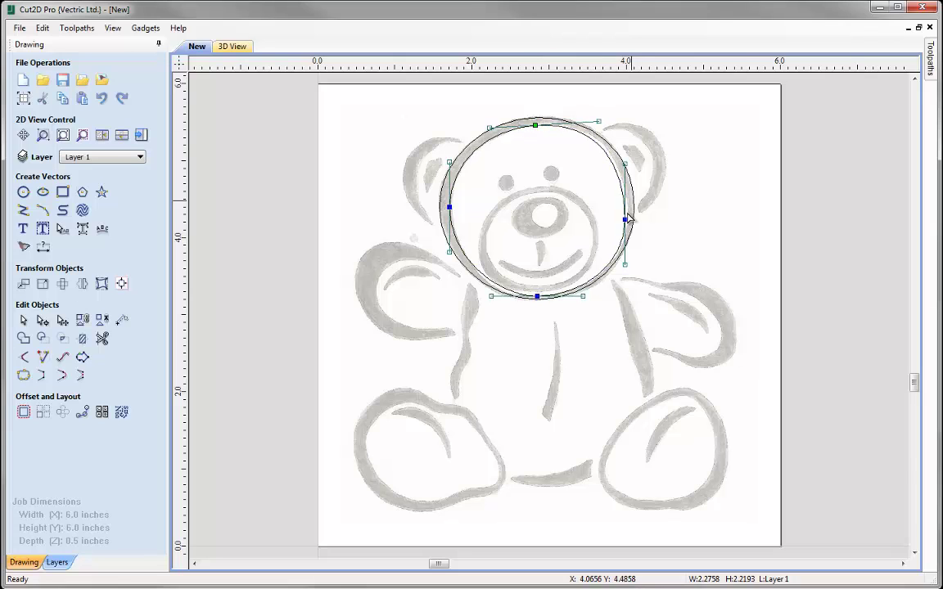
pyautogui.moveTo(625, 218); pyautogui.dragTo(626, 215)
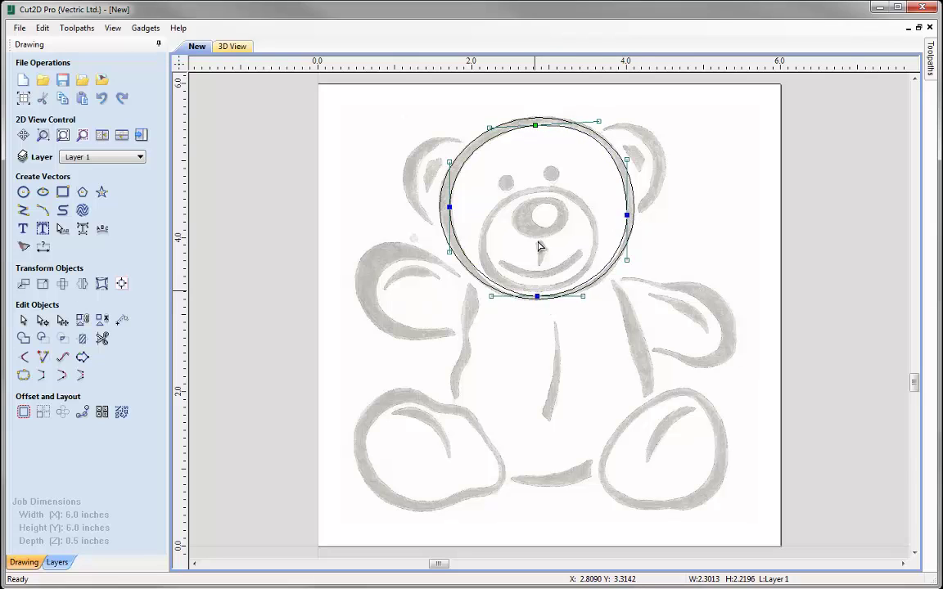
pyautogui.click(320, 258)
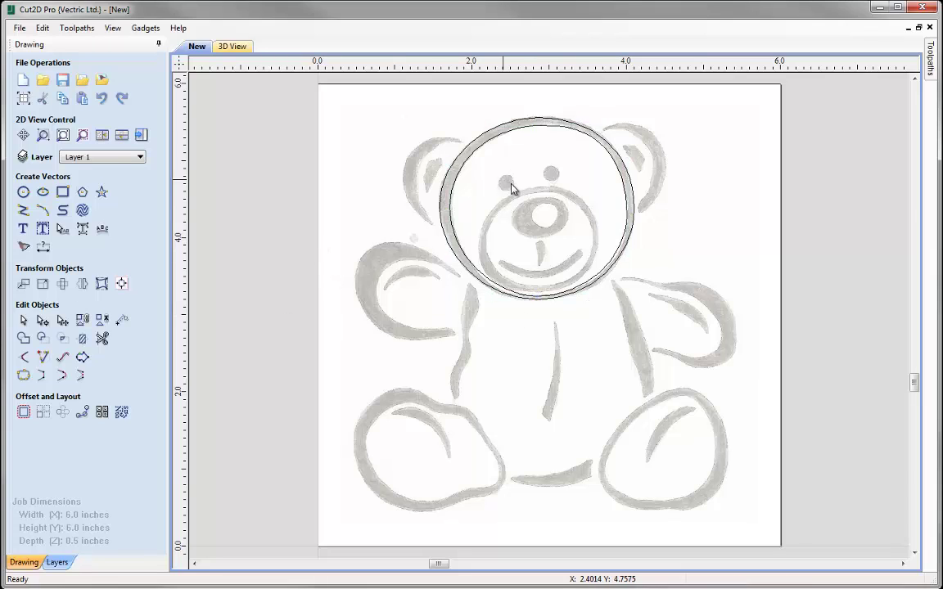
# - Draw a circle about 0.22 inches in diameter over the bear's left-hand eye and place a copy over the right-hand eye
pyautogui.click(23, 192)
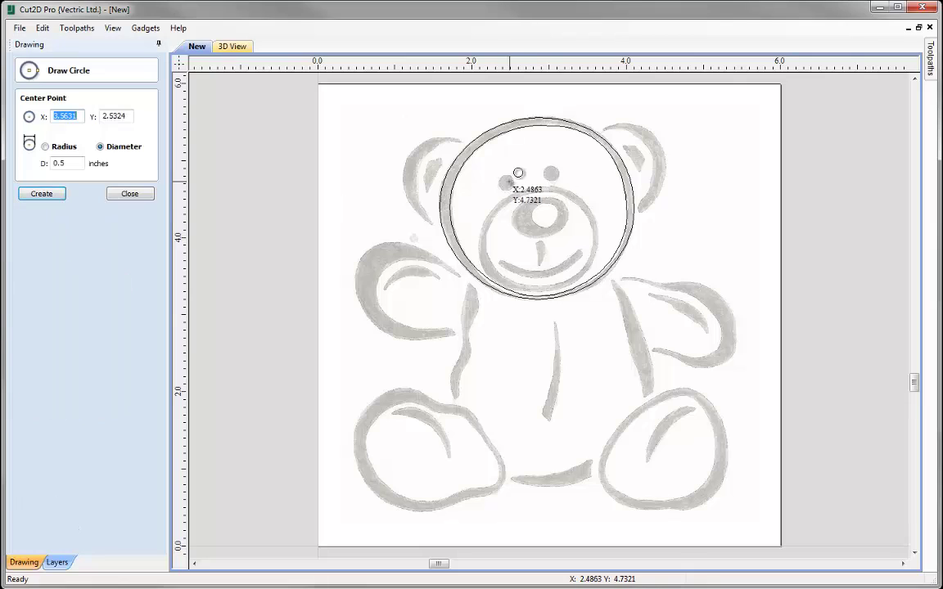
pyautogui.moveTo(509, 186); pyautogui.dragTo(510, 188)
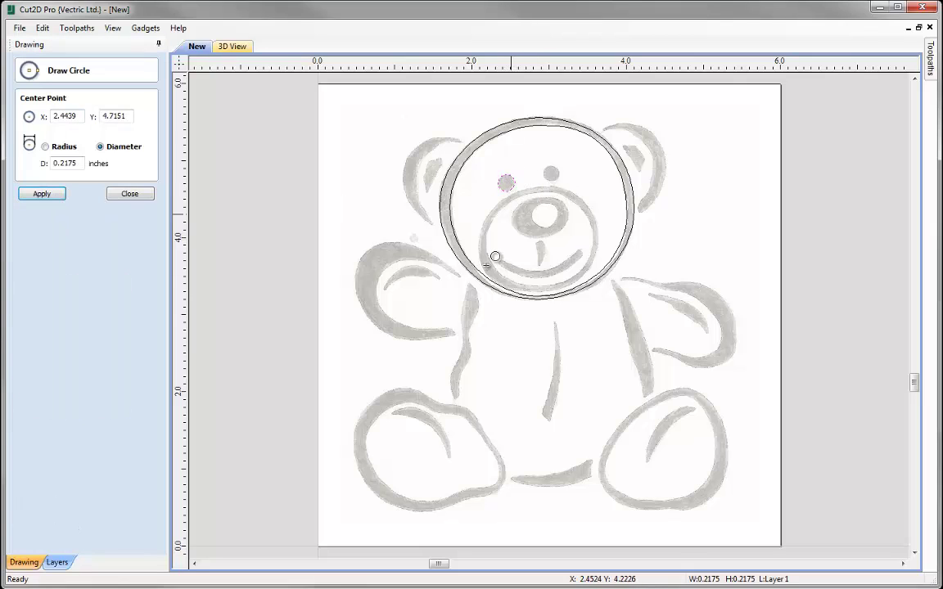
pyautogui.click(129, 193)
pyautogui.click(516, 180)
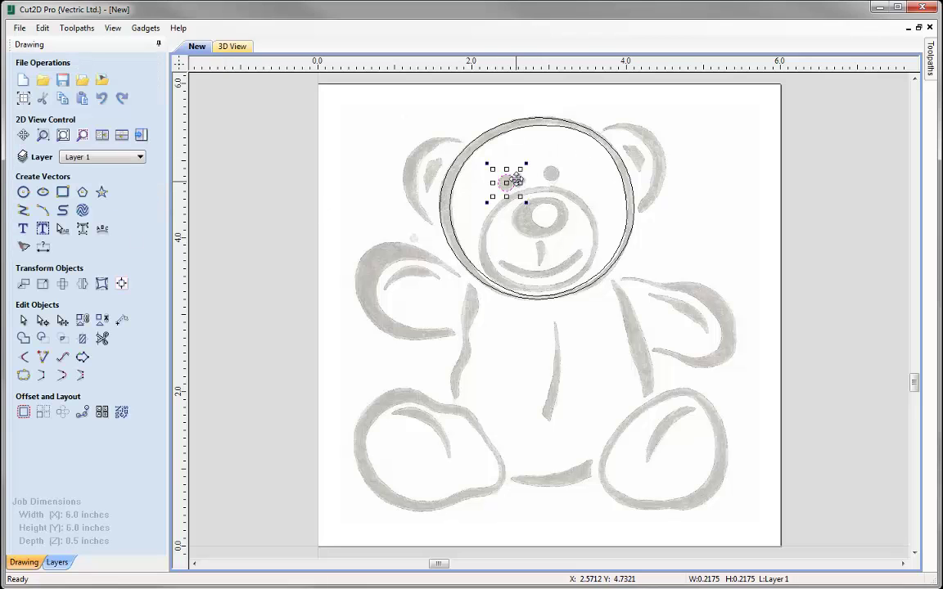
pyautogui.moveTo(518, 179); pyautogui.dragTo(560, 173)
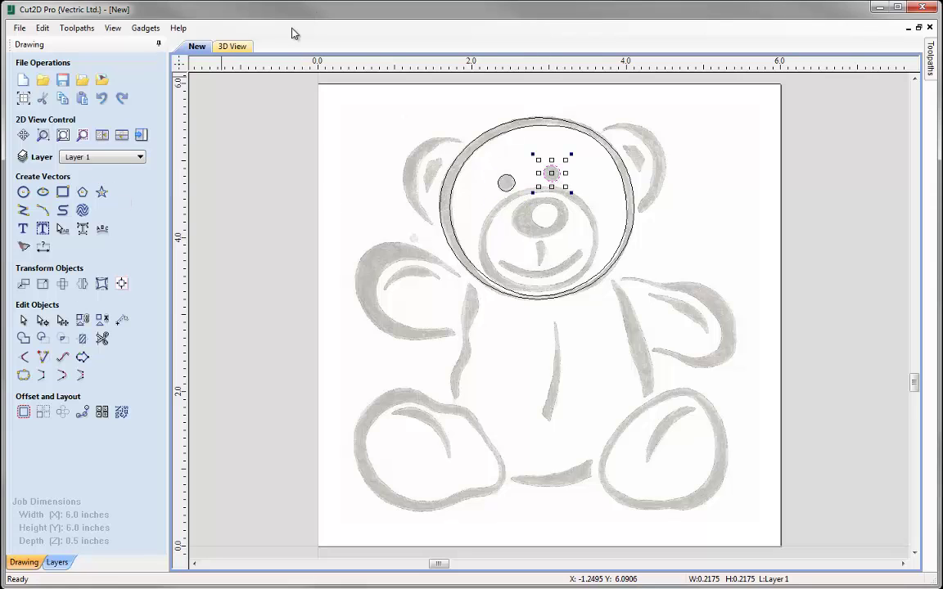
# - Draw an ellipse about 1.39 by 1.36 inches over the outer outline of the bear's muzzle
pyautogui.click(43, 193)
pyautogui.moveTo(540, 239); pyautogui.dragTo(594, 290)
pyautogui.press('Escape')
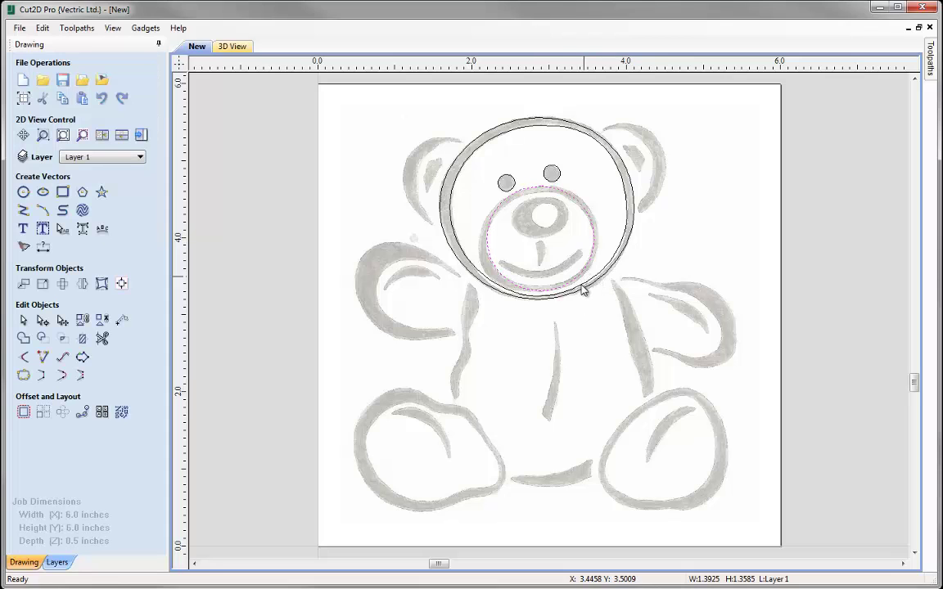
# - Node-edit the muzzle ellipse, moving its side nodes outward to about 1.56 inches wide and stretching its upper curve to match the sketch
pyautogui.press('n')
pyautogui.moveTo(594, 238); pyautogui.dragTo(599, 238)
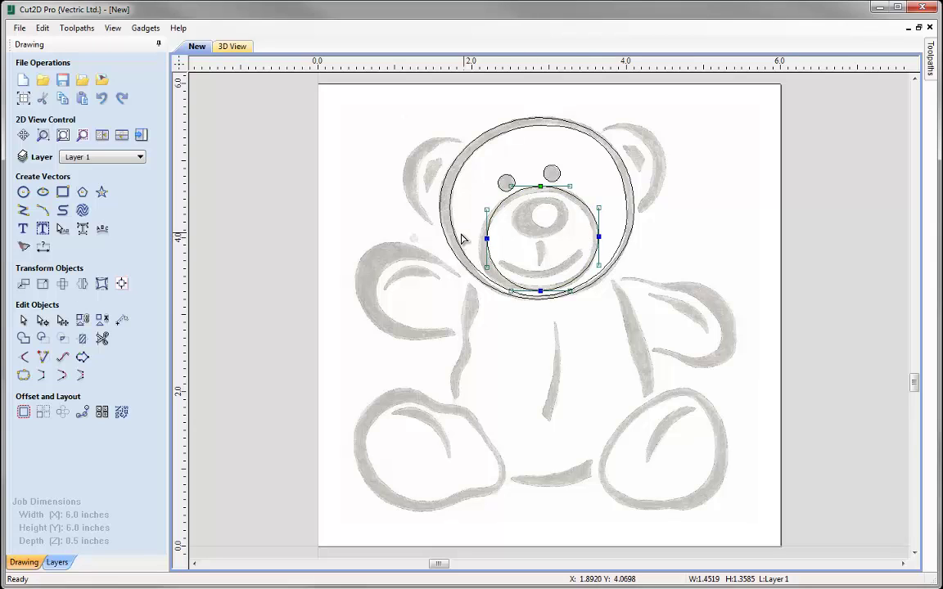
pyautogui.moveTo(487, 238); pyautogui.dragTo(478, 251)
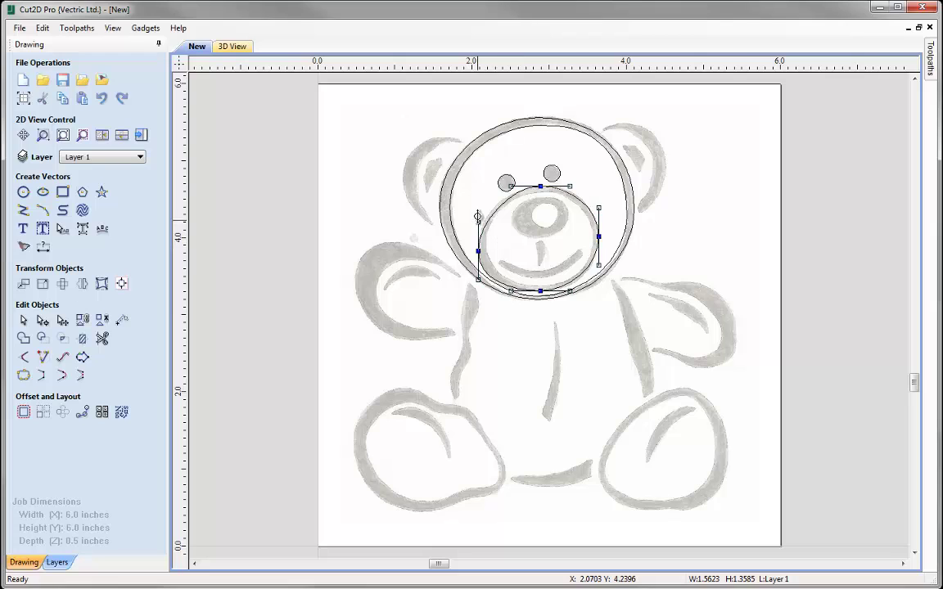
pyautogui.moveTo(569, 187); pyautogui.dragTo(579, 187)
pyautogui.press('Escape')
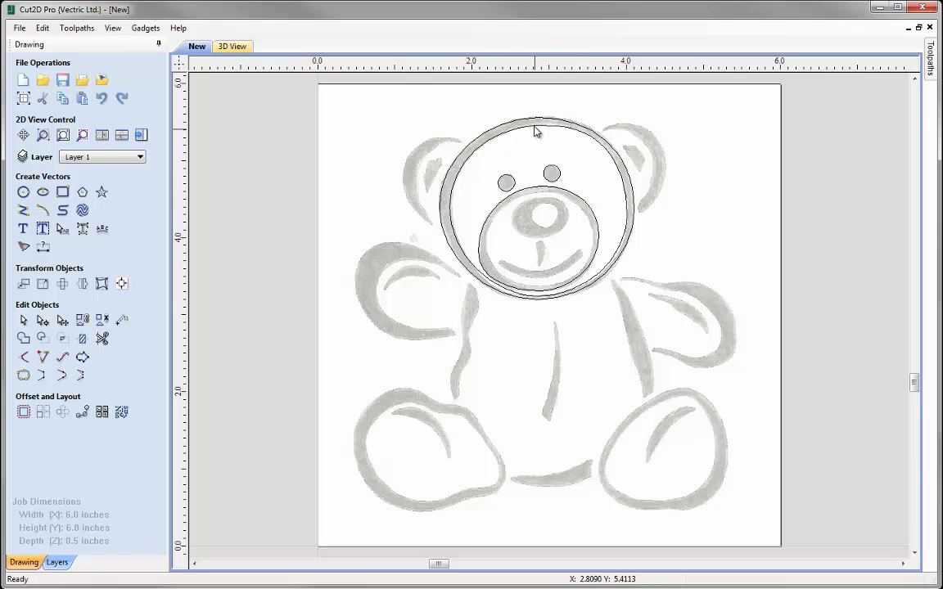
# - Offset the muzzle outline inwards by 0.1 inches, keeping the original vector
pyautogui.click(589, 211)
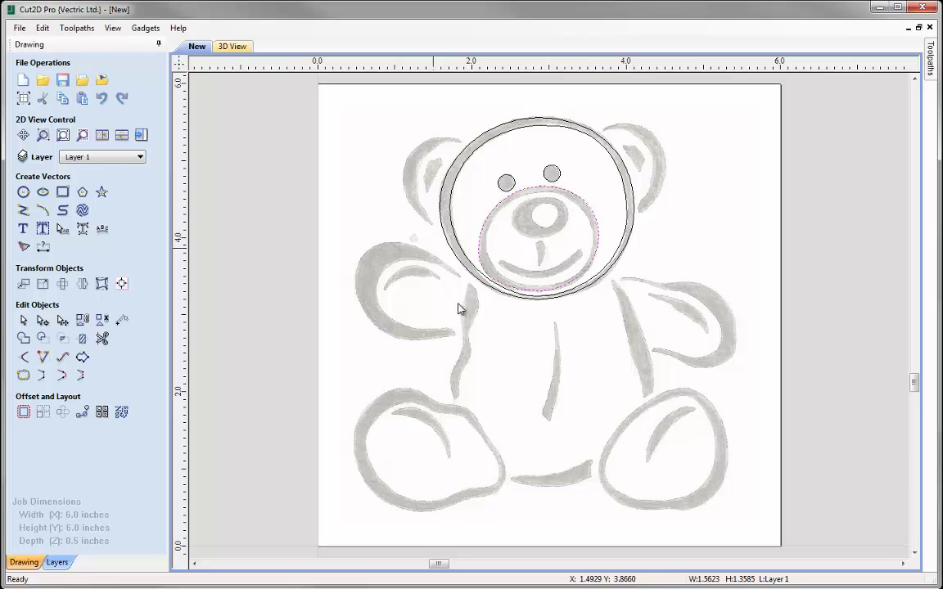
pyautogui.click(23, 413)
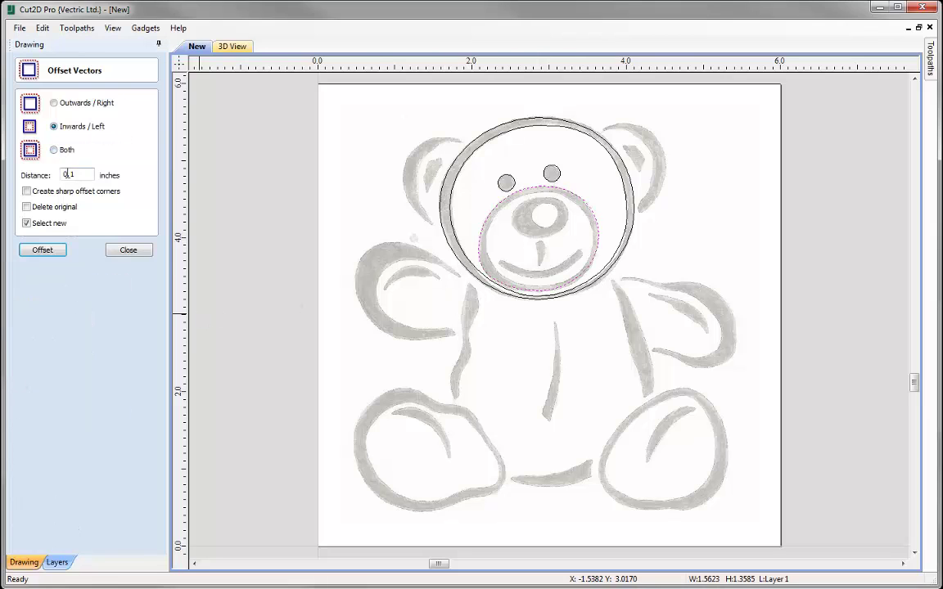
pyautogui.click(50, 256)
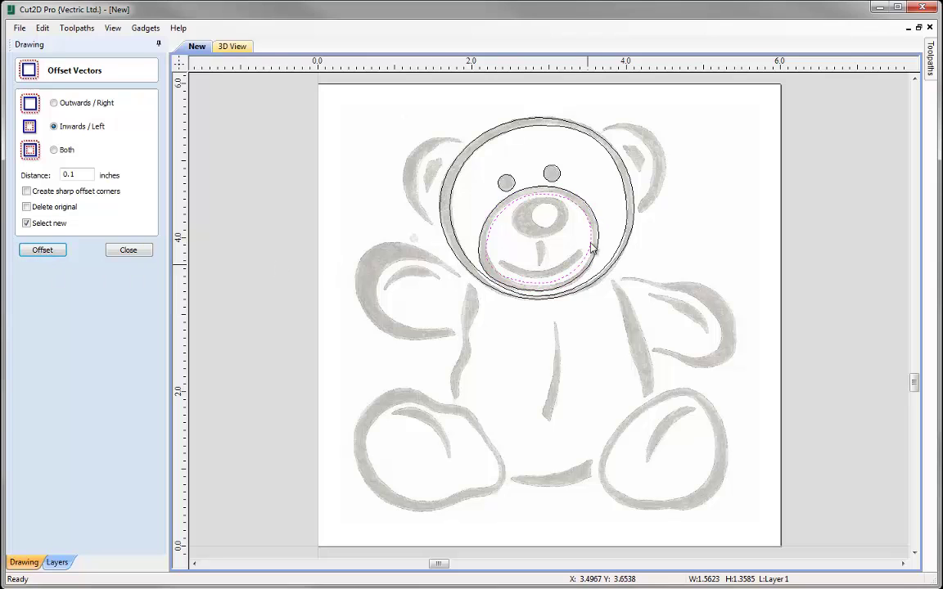
pyautogui.click(129, 251)
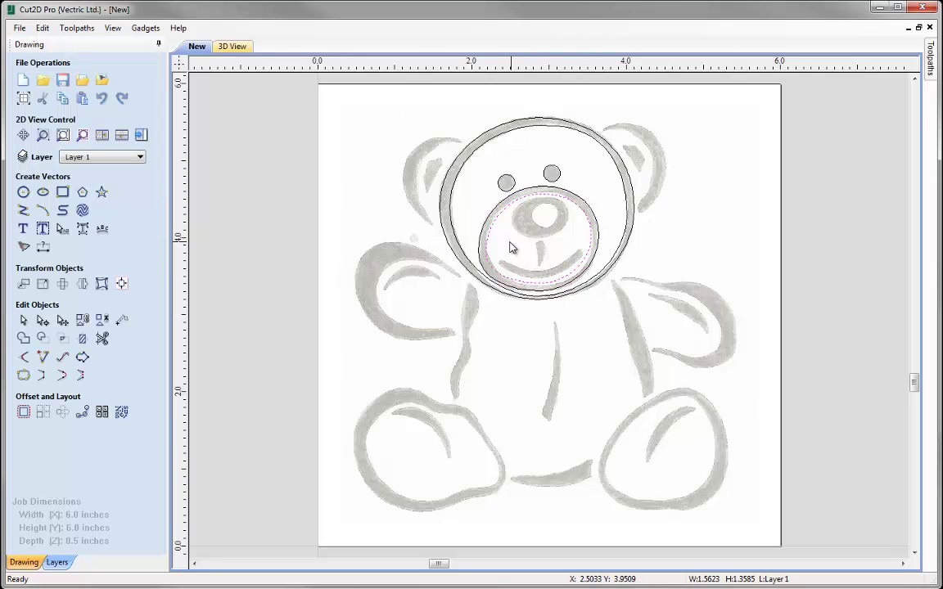
# - Fit Bezier curves to the offset muzzle vector with a 0.001 inch tolerance, replacing the selected vector
pyautogui.click(43, 320)
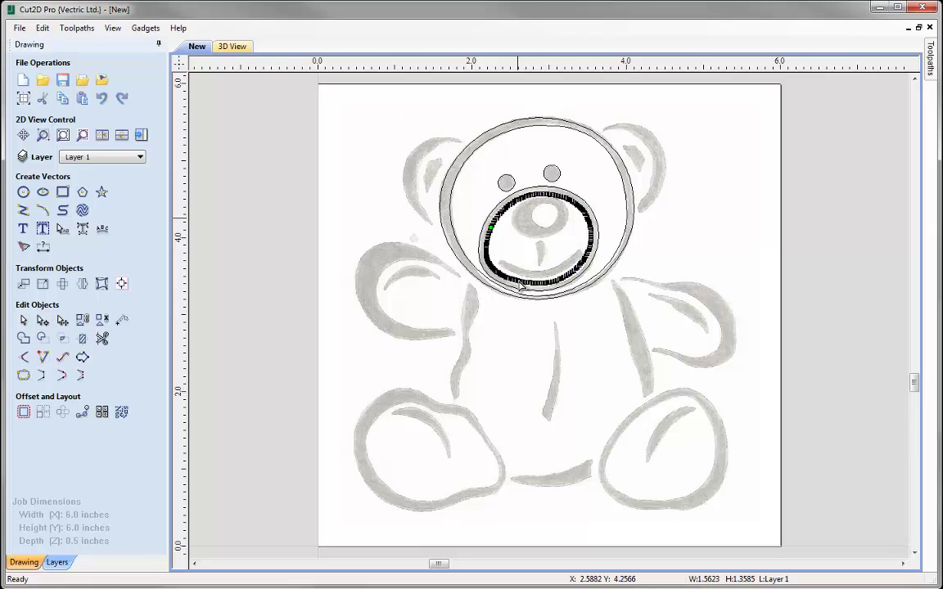
pyautogui.click(63, 358)
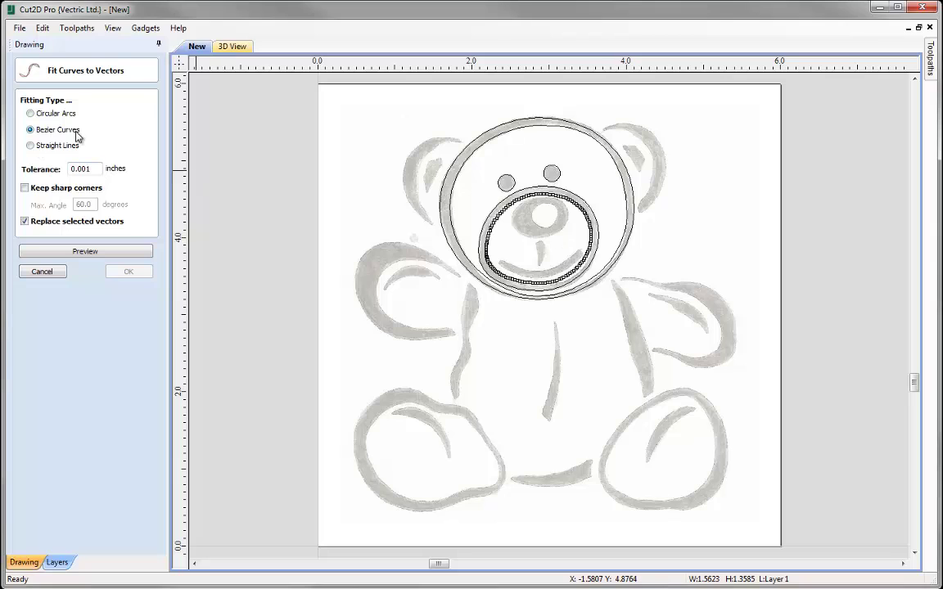
pyautogui.click(82, 252)
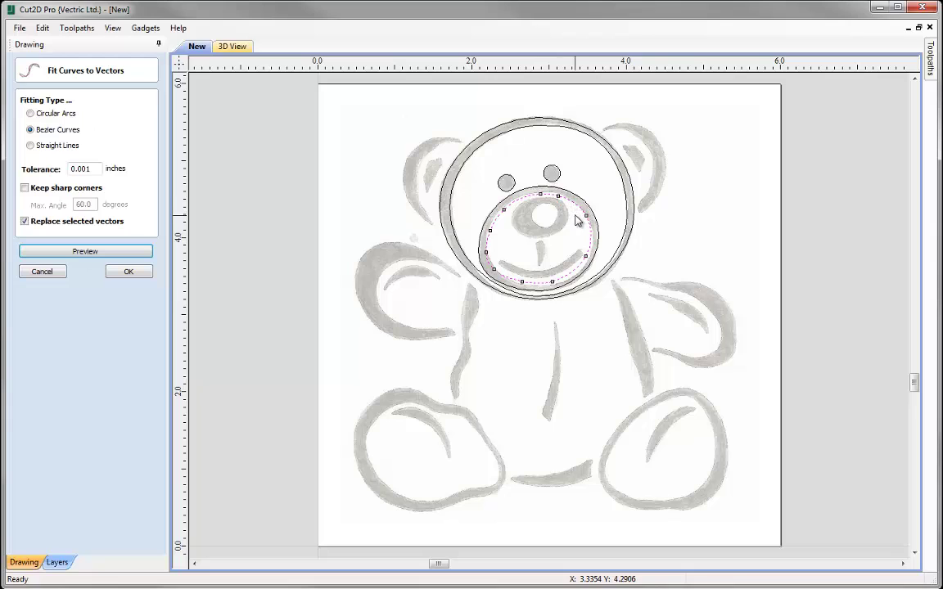
pyautogui.click(128, 272)
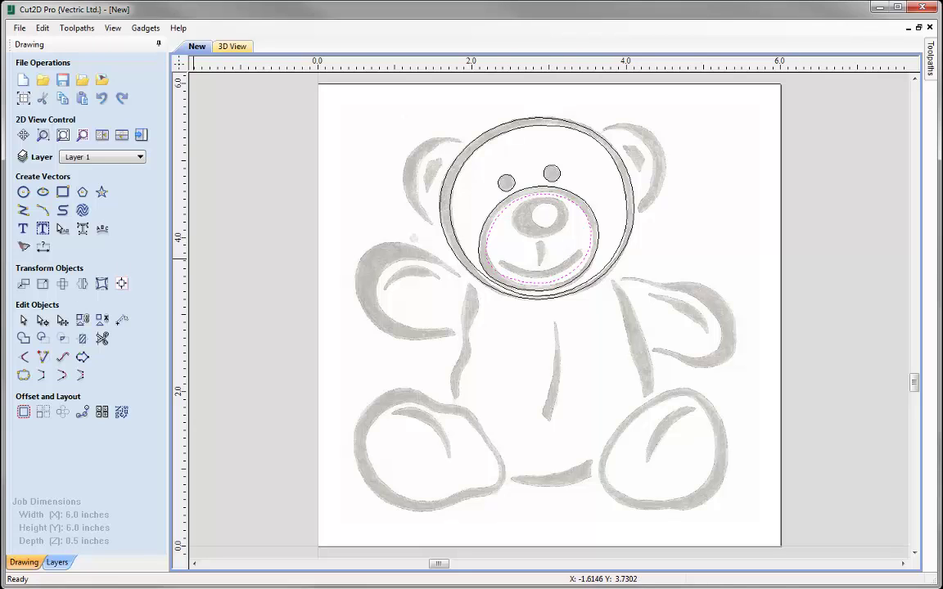
# - Draw a straight line from the lower tip to the upper tip of the bear's left-hand ear
pyautogui.click(23, 210)
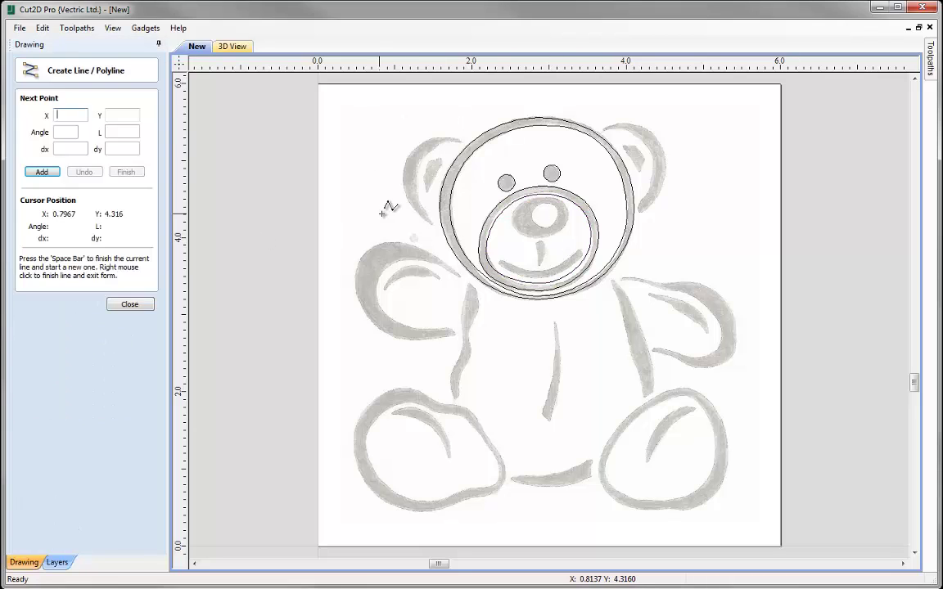
pyautogui.click(432, 224)
pyautogui.click(460, 143)
pyautogui.press('space')
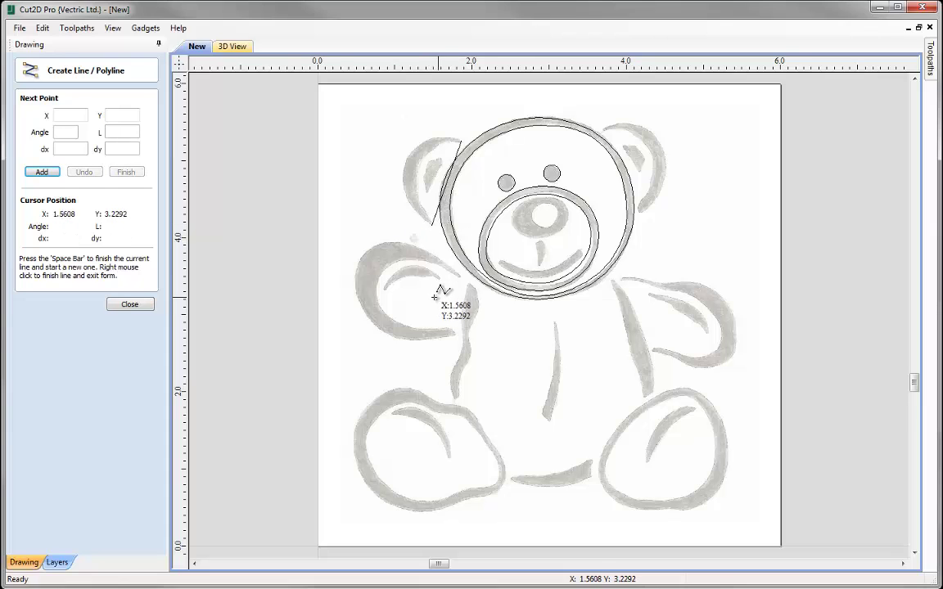
pyautogui.click(130, 303)
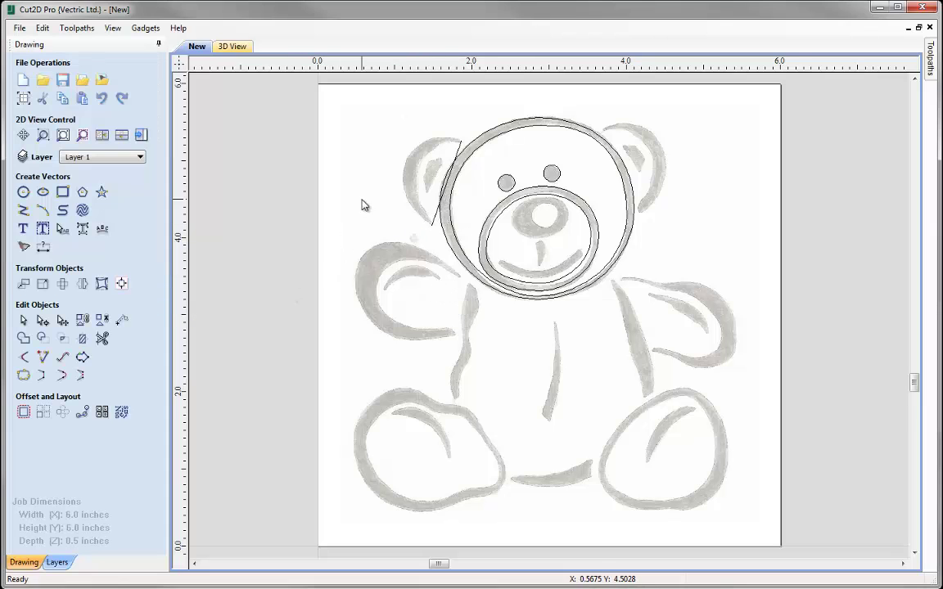
# - Turn the left-hand ear's line into a Bezier curve and pull its control handles outward to follow the ear's outer edge
pyautogui.click(458, 152)
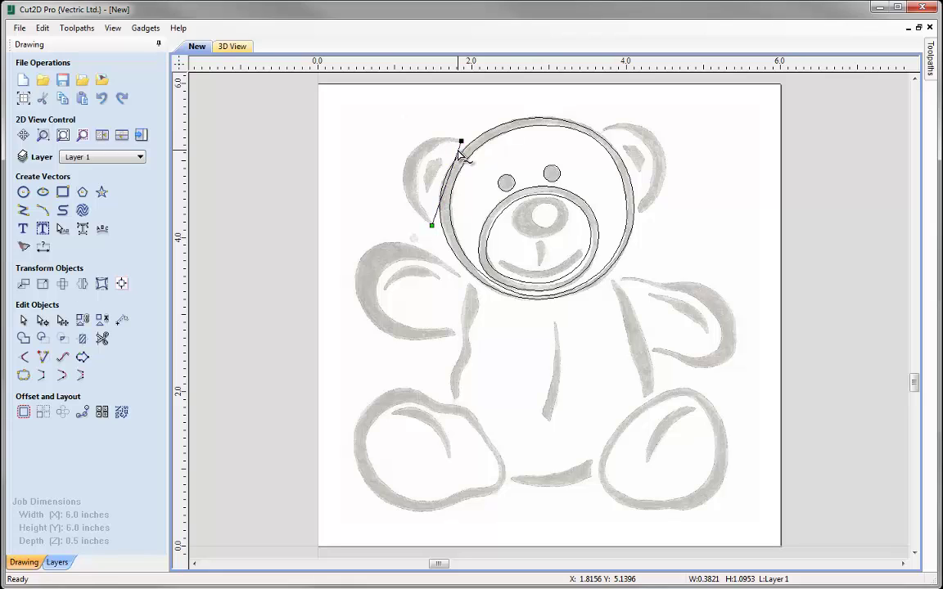
pyautogui.moveTo(454, 164); pyautogui.dragTo(407, 132)
pyautogui.moveTo(441, 198); pyautogui.dragTo(375, 185)
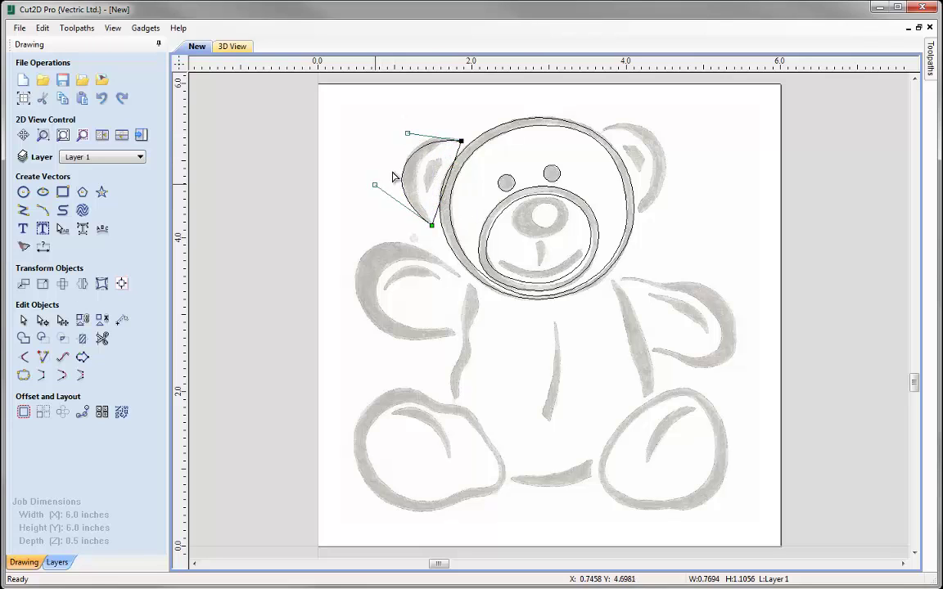
# - Refine the left-hand ear's outer curve and bend its straight inner line along the ear's inner edge with the Bezier handles
pyautogui.moveTo(407, 132); pyautogui.dragTo(410, 120)
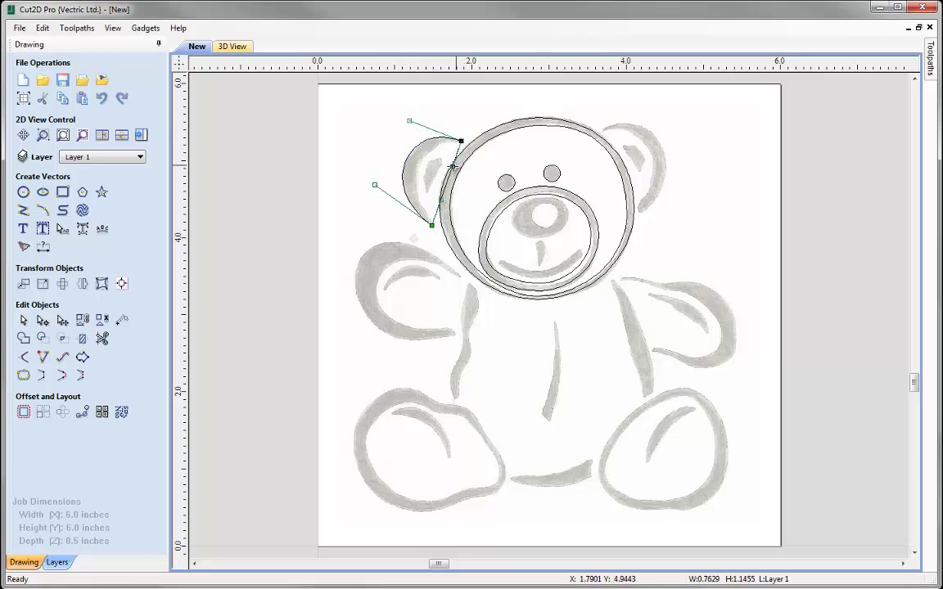
pyautogui.moveTo(421, 157); pyautogui.dragTo(412, 149)
pyautogui.moveTo(436, 194); pyautogui.dragTo(411, 183)
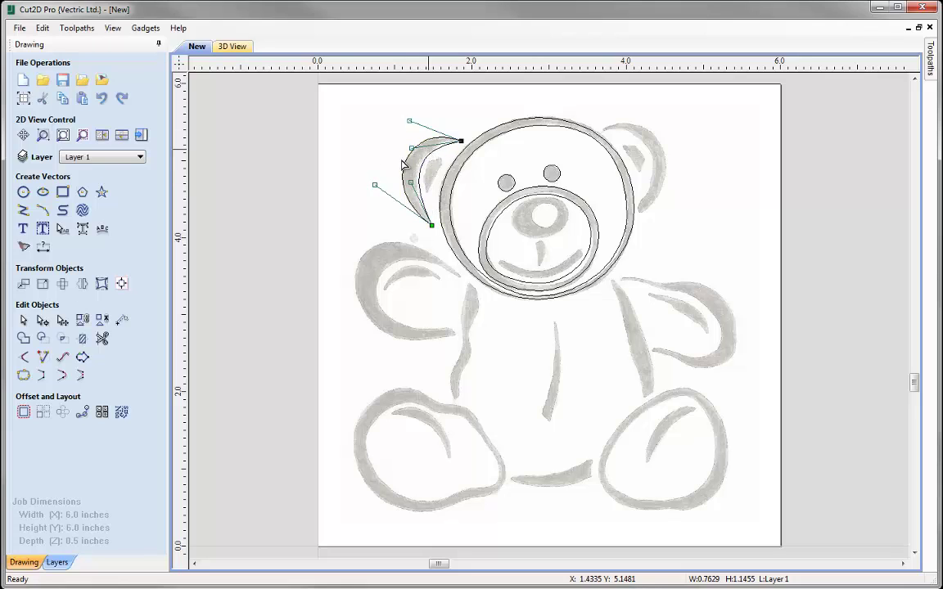
pyautogui.click(342, 243)
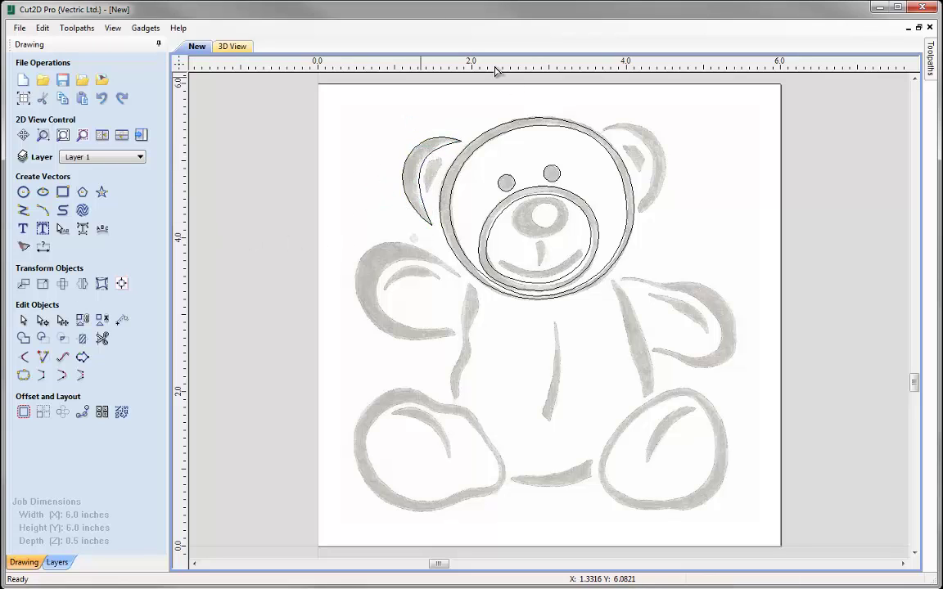
# - Create a horizontally flipped mirror copy of the left-hand ear vector about the job center
pyautogui.click(440, 143)
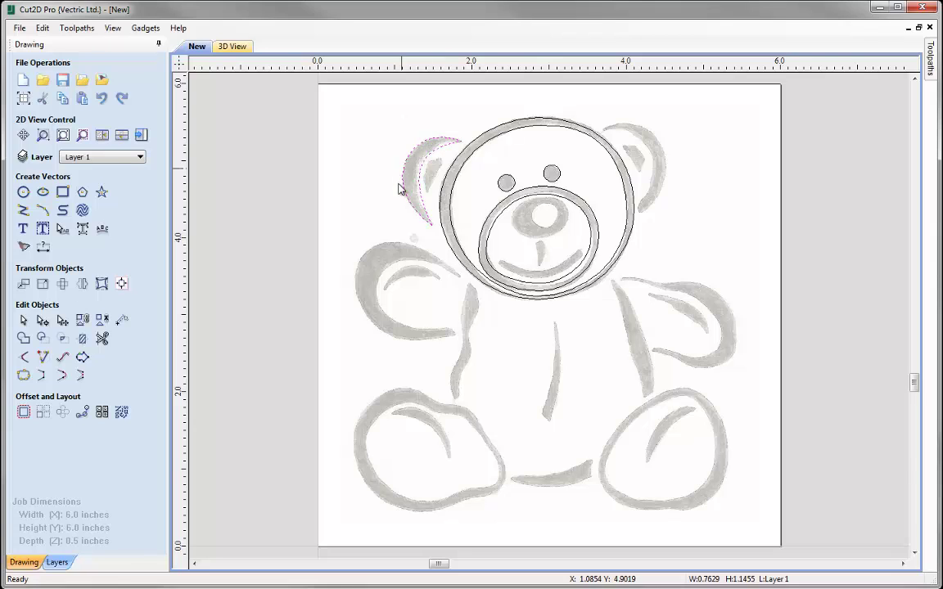
pyautogui.click(82, 284)
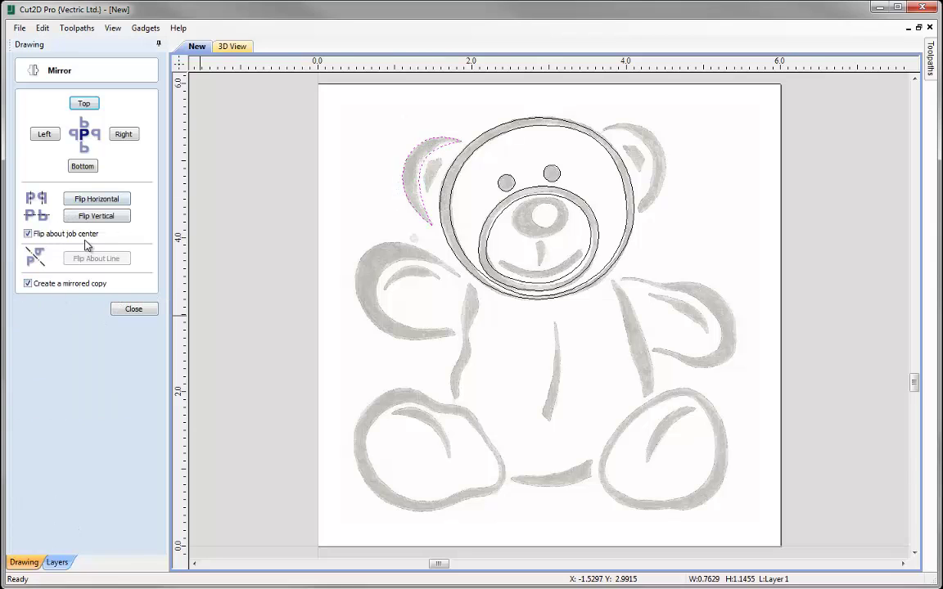
pyautogui.click(105, 202)
pyautogui.click(123, 309)
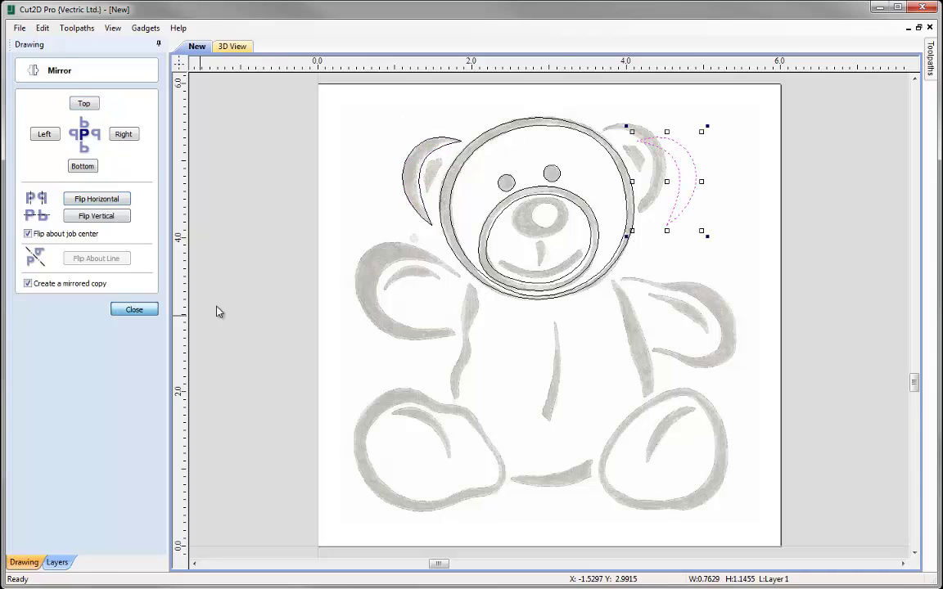
# - Move the mirrored ear vector onto the bear's right-hand ear in the bitmap and deselect it
pyautogui.click(694, 166)
pyautogui.moveTo(695, 166); pyautogui.dragTo(646, 155)
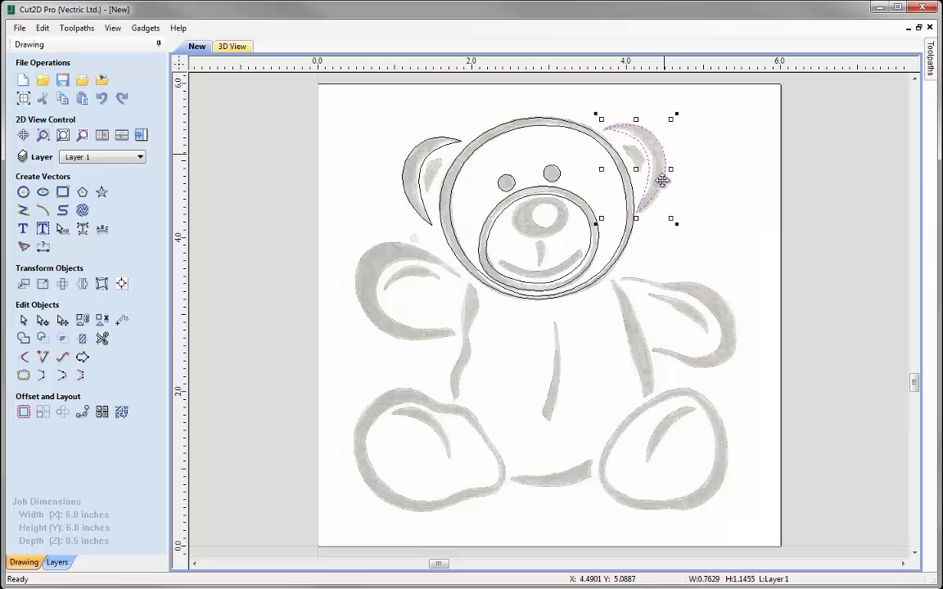
pyautogui.click(704, 163)
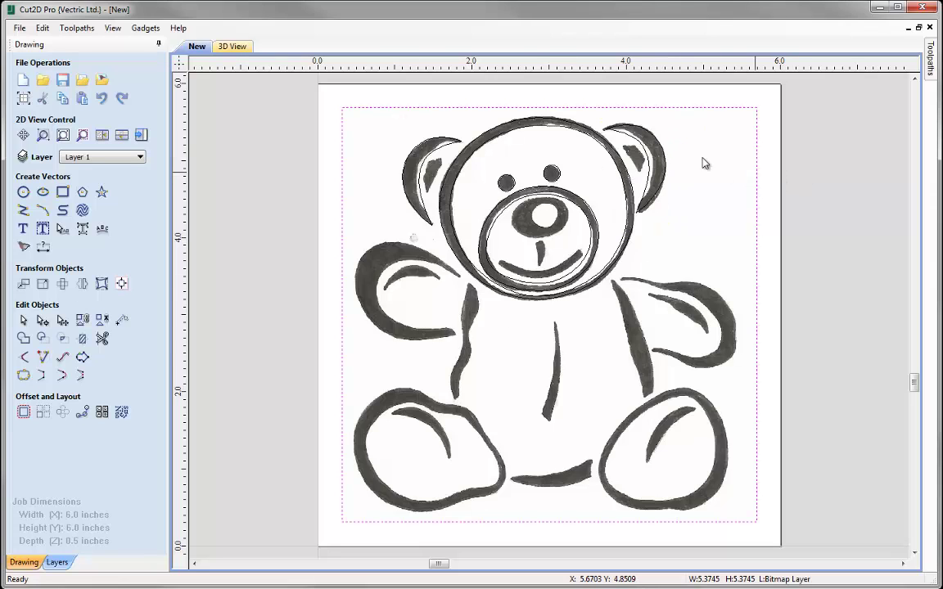
pyautogui.click(808, 202)
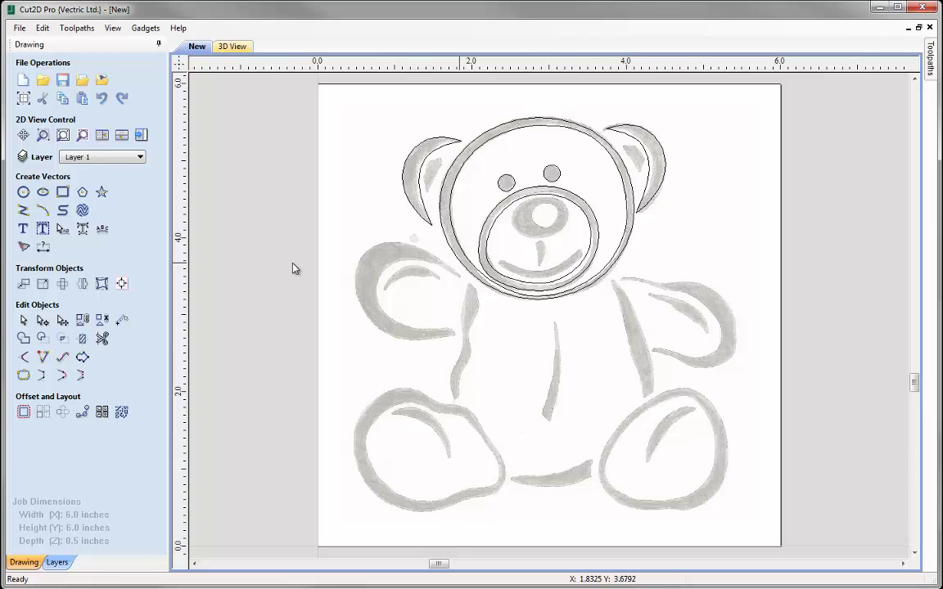
# - Draw a thin square-cornered rectangle about 1.06 by 0.09 inches across the bear's mouth
pyautogui.click(63, 193)
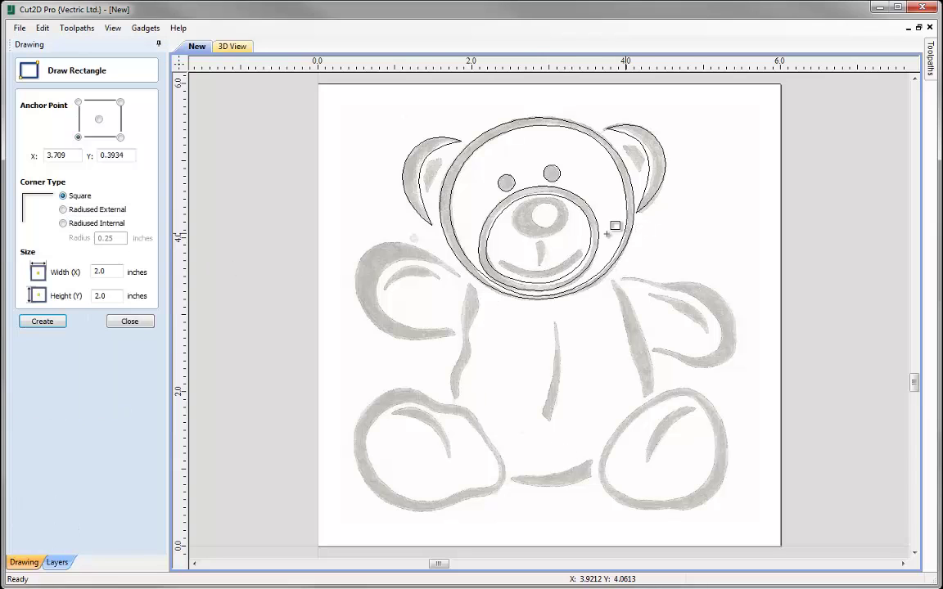
pyautogui.moveTo(499, 256); pyautogui.dragTo(583, 261)
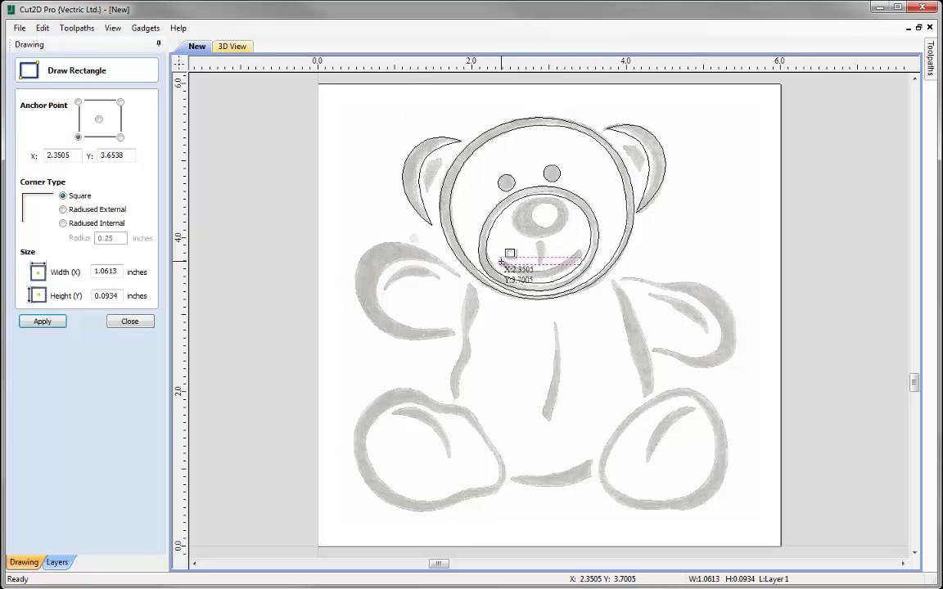
pyautogui.click(130, 321)
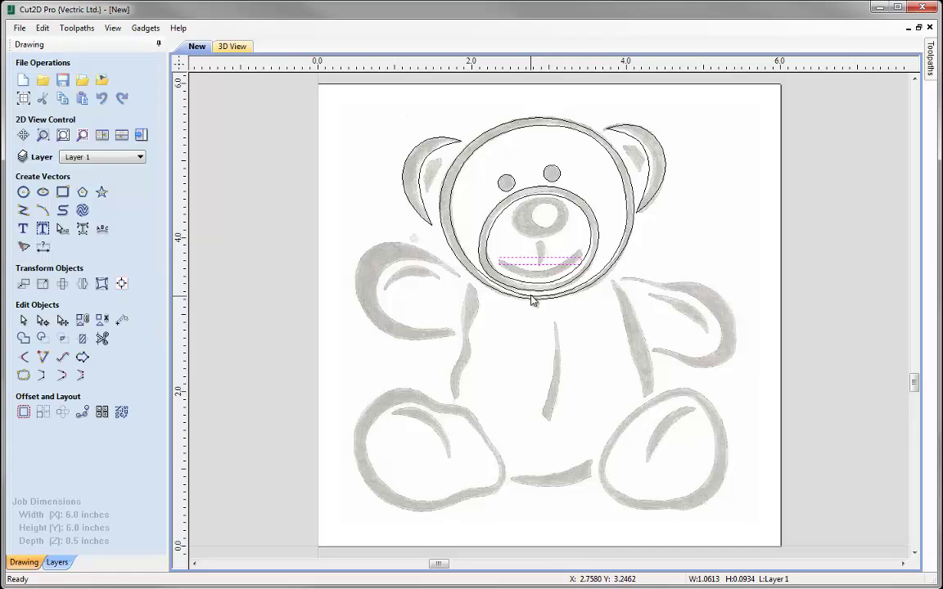
# - Node-edit the mouth rectangle, moving its corner nodes onto the ends of the smile
pyautogui.press('n')
pyautogui.scroll(5, 586, 266)
pyautogui.moveTo(569, 242); pyautogui.dragTo(563, 219)
pyautogui.moveTo(569, 260); pyautogui.dragTo(577, 236)
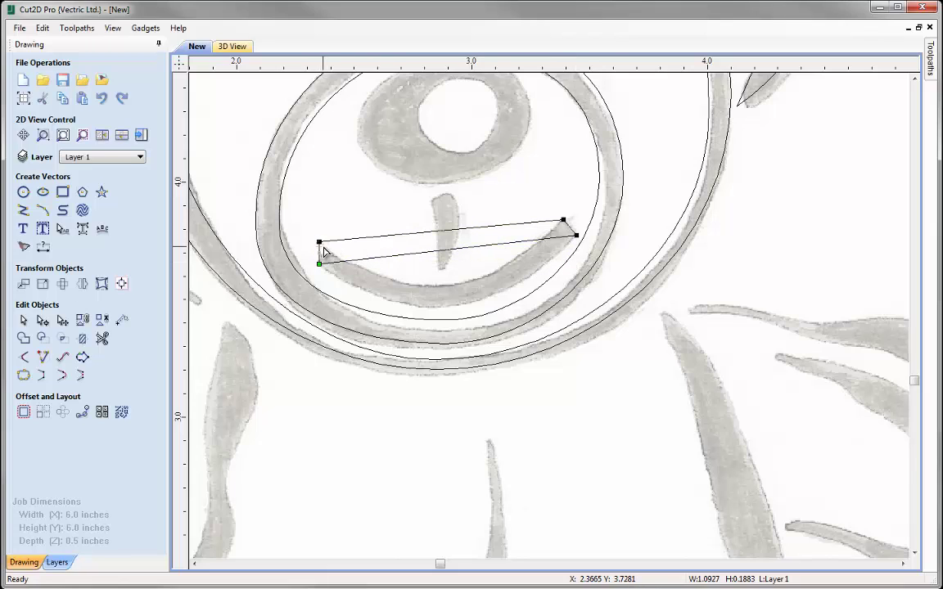
pyautogui.moveTo(323, 245); pyautogui.dragTo(331, 255)
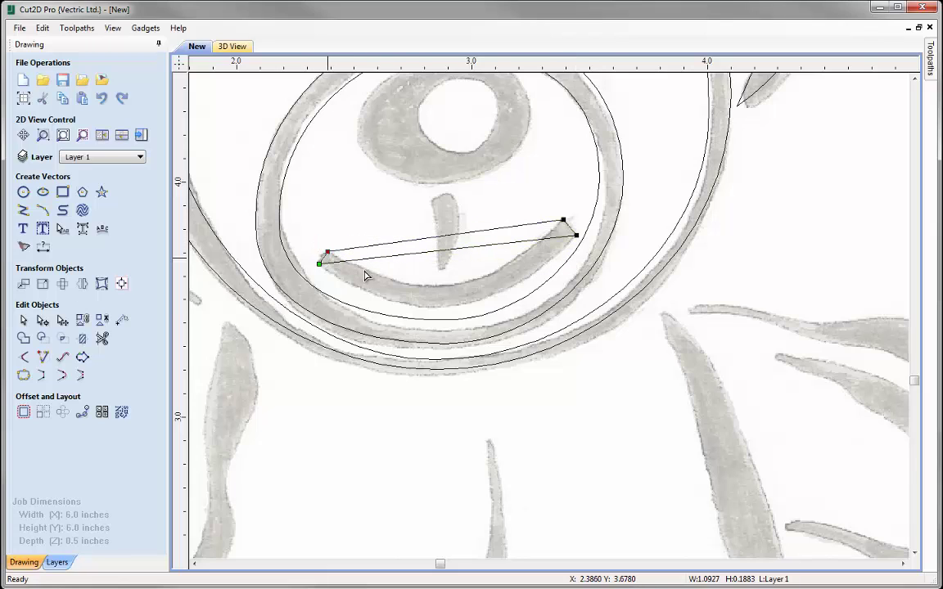
# - Convert the mouth's two long sides to Bezier curves and pull their handles down to match the smile's edges
pyautogui.press('c')
pyautogui.moveTo(497, 243); pyautogui.dragTo(515, 315)
pyautogui.moveTo(396, 256); pyautogui.dragTo(397, 332)
pyautogui.moveTo(397, 244); pyautogui.dragTo(405, 295)
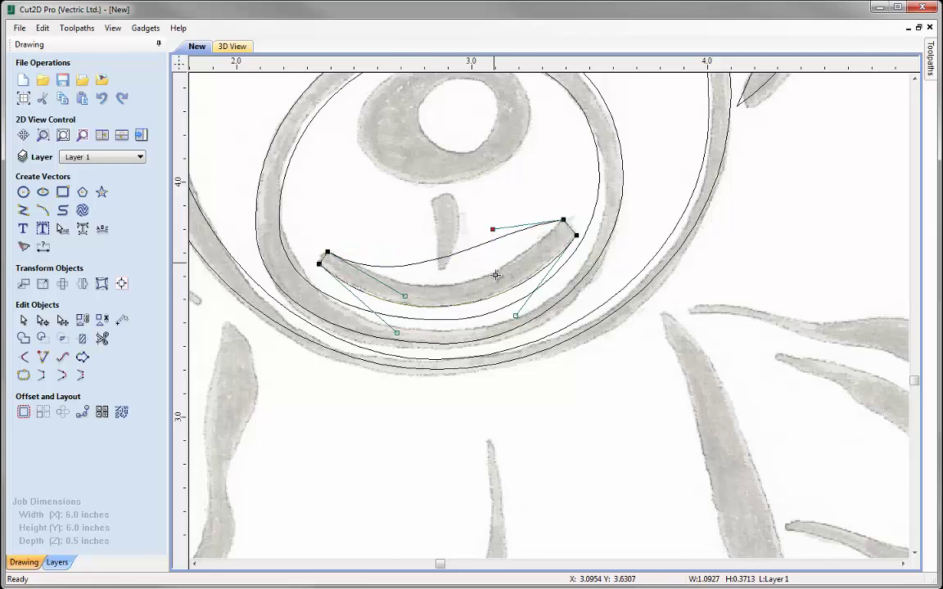
pyautogui.moveTo(491, 228); pyautogui.dragTo(499, 294)
pyautogui.scroll(-5, 473, 286)
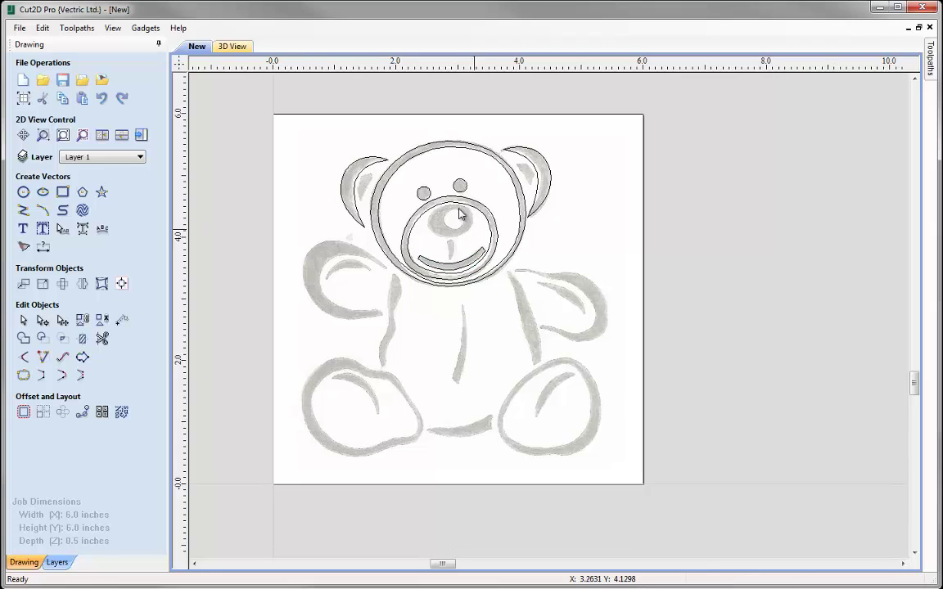
# - Draw a closed smooth curve through six points around the outer edge of the bear's nose
pyautogui.click(63, 211)
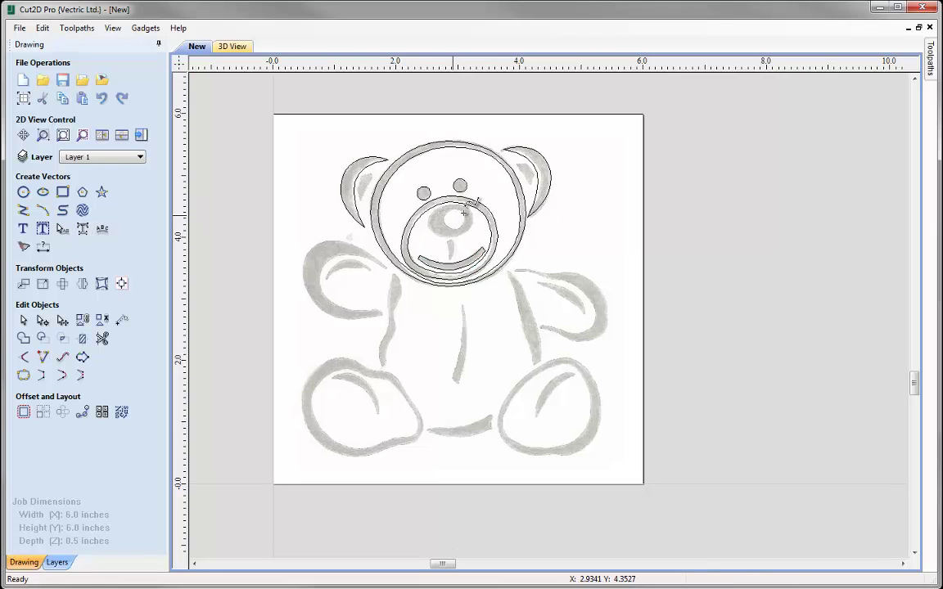
pyautogui.scroll(2, 448, 200)
pyautogui.click(445, 190)
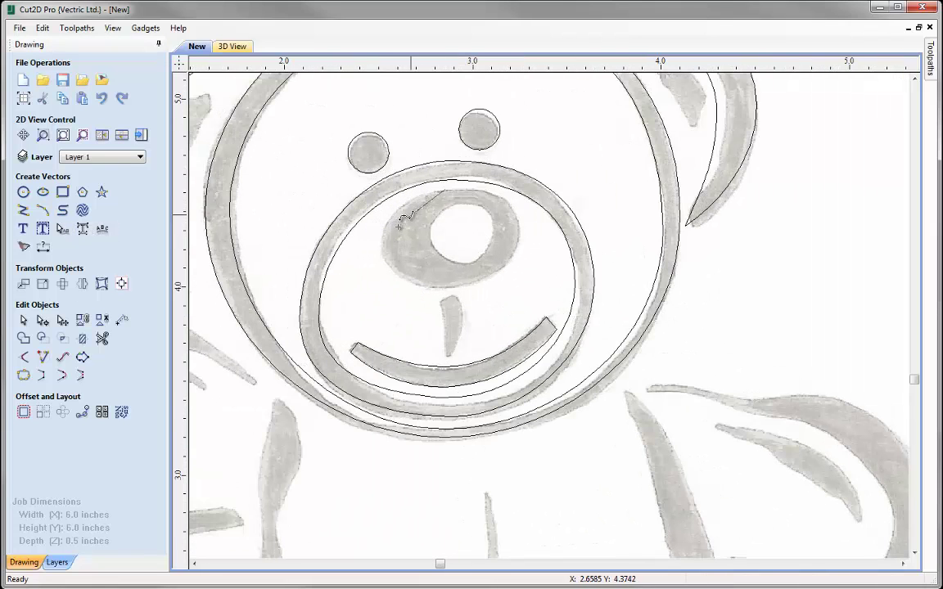
pyautogui.click(384, 235)
pyautogui.click(419, 284)
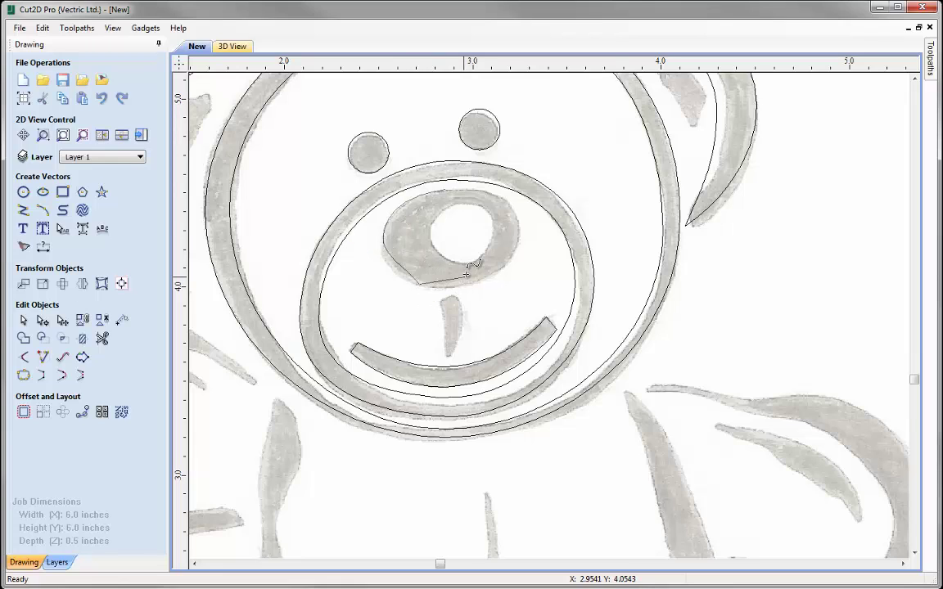
pyautogui.click(488, 273)
pyautogui.click(519, 228)
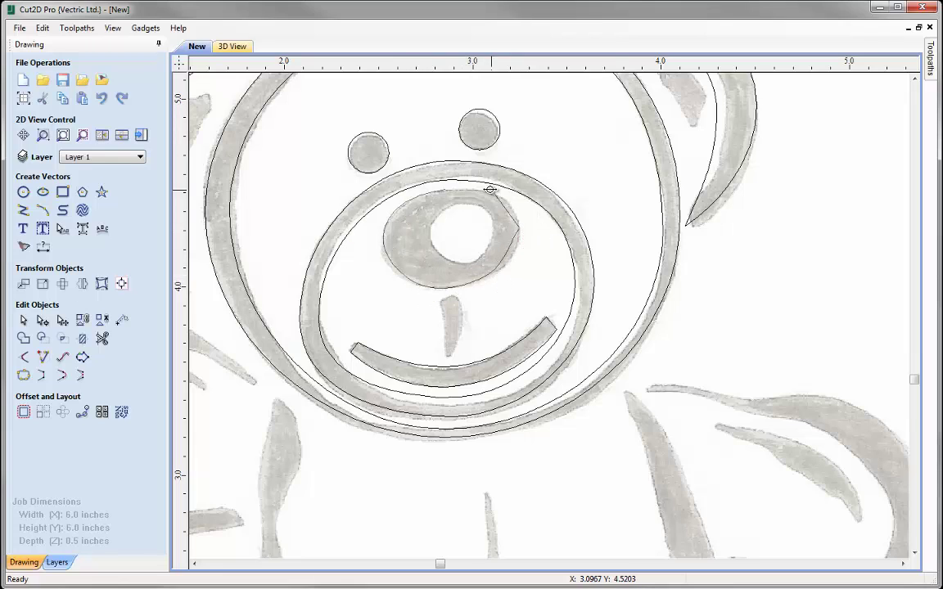
pyautogui.click(488, 191)
pyautogui.click(446, 190)
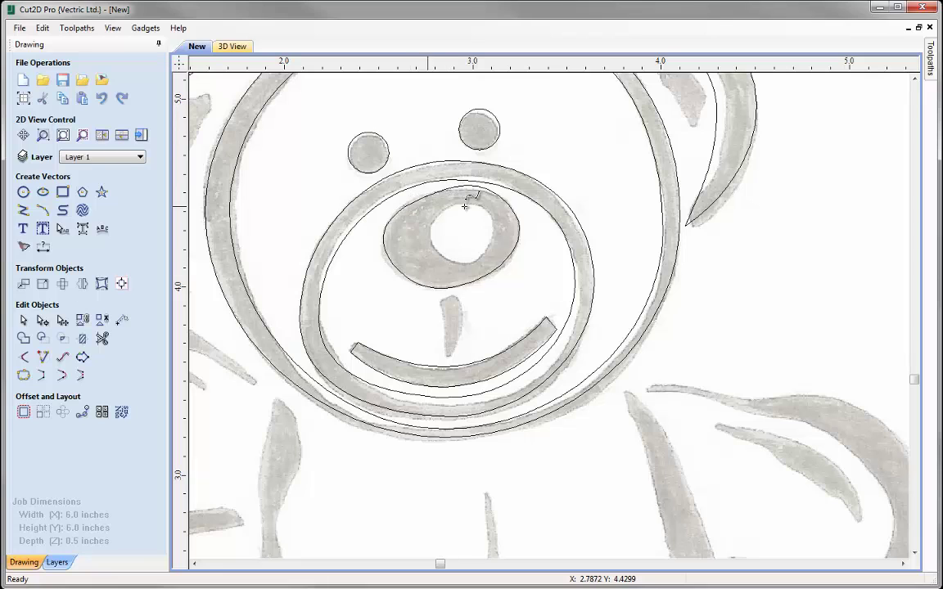
pyautogui.scroll(-3, 370, 262)
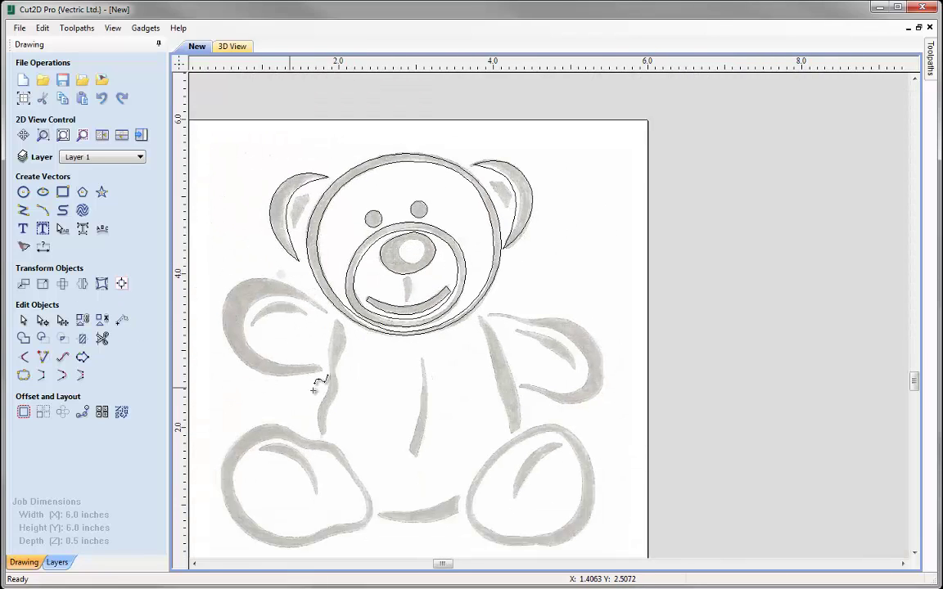
# - Draw an ellipse about 1.94 by 1.44 inches over the left-hand arm, then rotate it slightly and shift it onto the arm's outer edge
pyautogui.click(42, 192)
pyautogui.moveTo(297, 326)
pyautogui.mouseDown()
pyautogui.moveTo(345, 350)
pyautogui.moveTo(362, 385)
pyautogui.moveTo(374, 380)
pyautogui.mouseUp()
pyautogui.press('Escape')
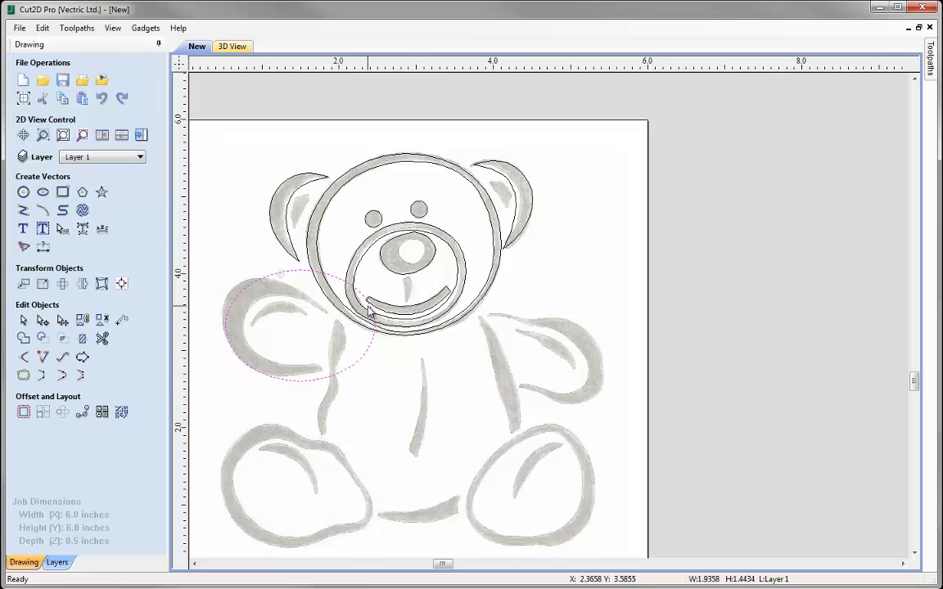
pyautogui.moveTo(392, 285); pyautogui.dragTo(392, 288)
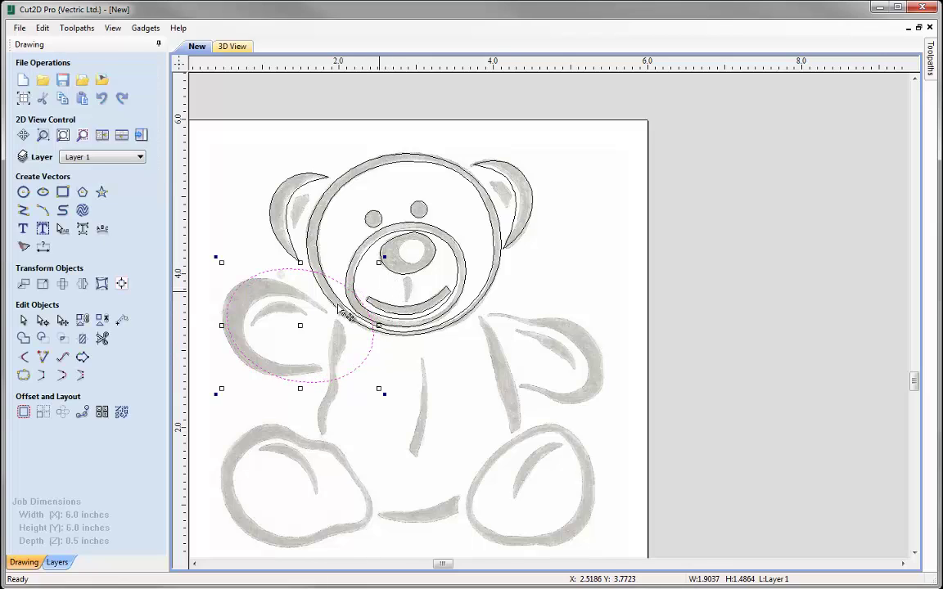
pyautogui.moveTo(300, 326); pyautogui.dragTo(295, 328)
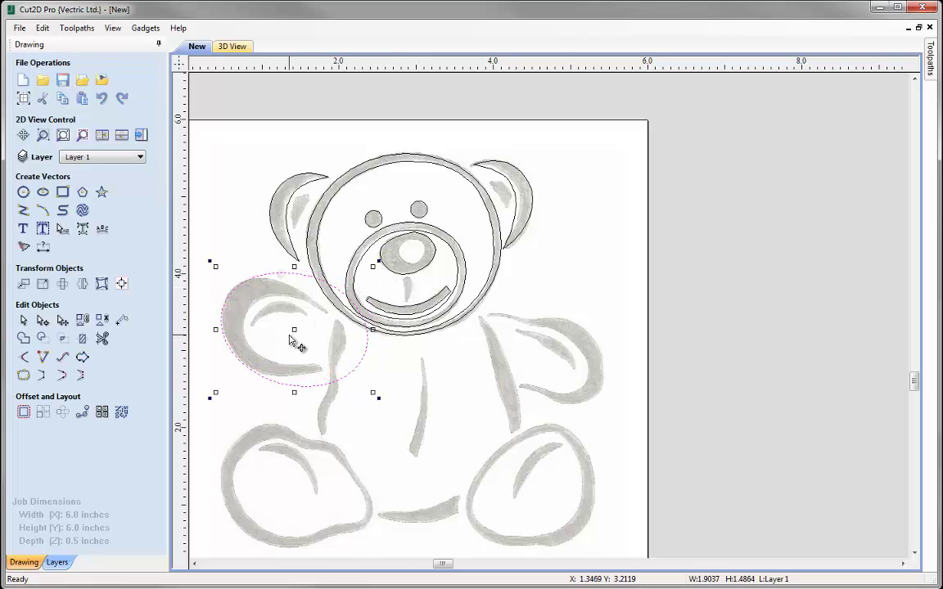
# - Reshape the arm ellipse by moving its nodes and handles to follow the left-hand arm's outer edge
pyautogui.press('n')
pyautogui.moveTo(310, 276); pyautogui.dragTo(332, 313)
pyautogui.moveTo(292, 285); pyautogui.dragTo(295, 291)
pyautogui.moveTo(278, 383)
pyautogui.mouseDown()
pyautogui.moveTo(319, 372)
pyautogui.moveTo(275, 377)
pyautogui.moveTo(285, 375)
pyautogui.mouseUp()
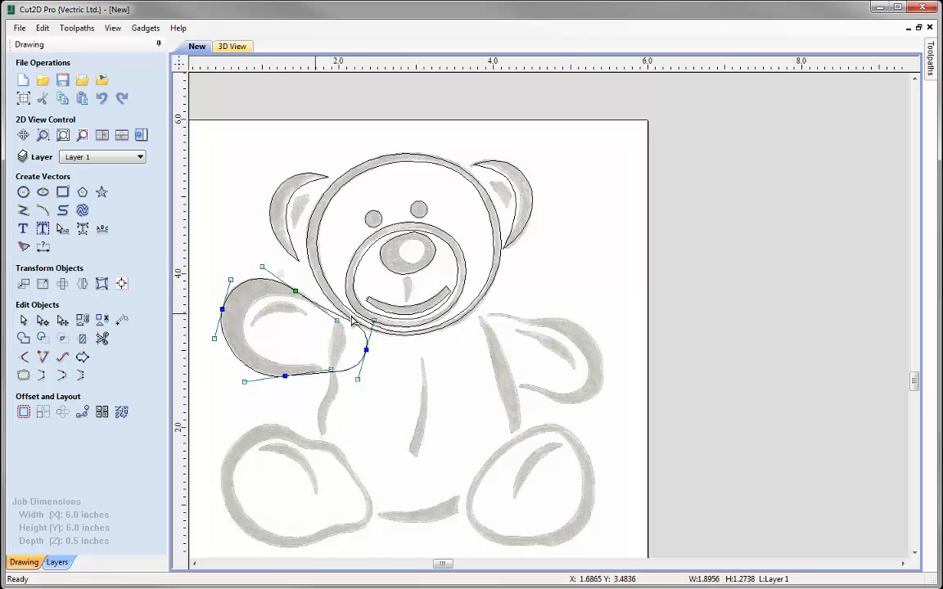
pyautogui.click(286, 325)
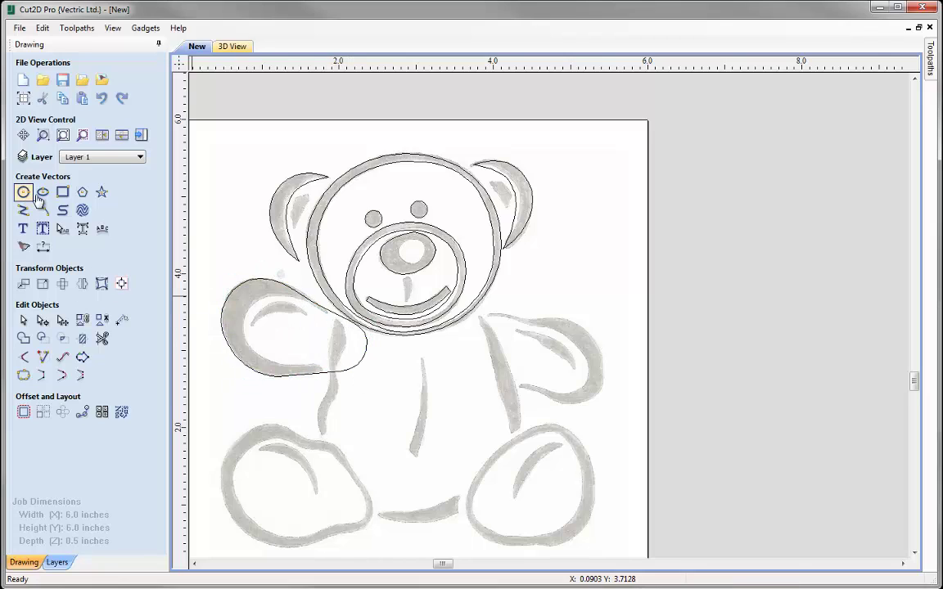
# - Draw a second ellipse about 1.21 by 0.95 inches inside the left-hand arm and open it for node editing
pyautogui.click(43, 192)
pyautogui.click(304, 338)
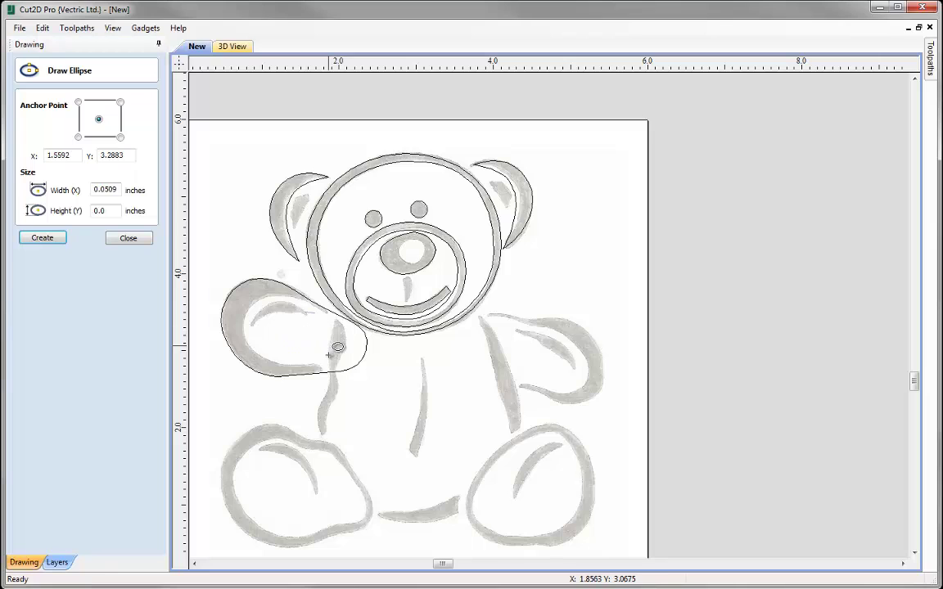
pyautogui.click(350, 365)
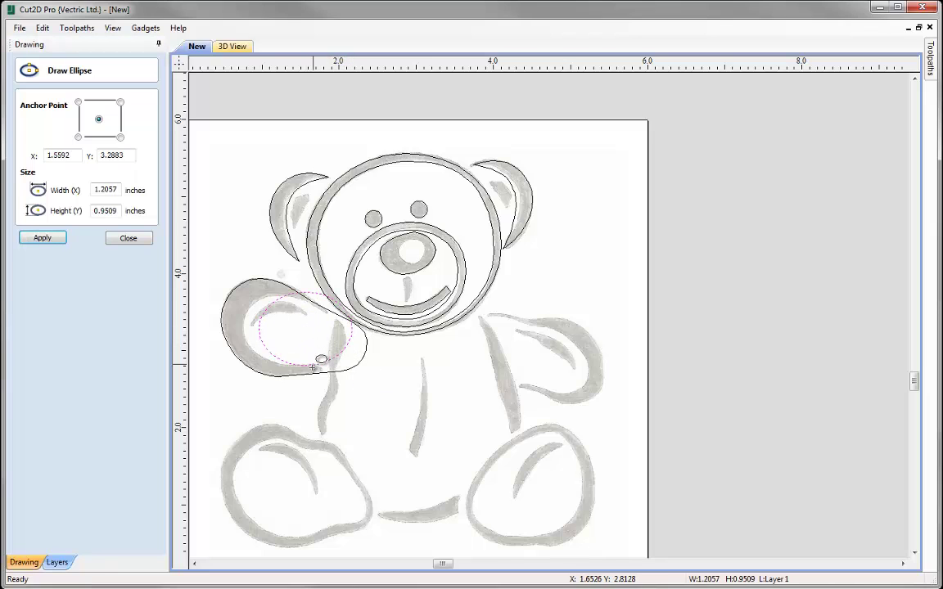
pyautogui.press('Escape')
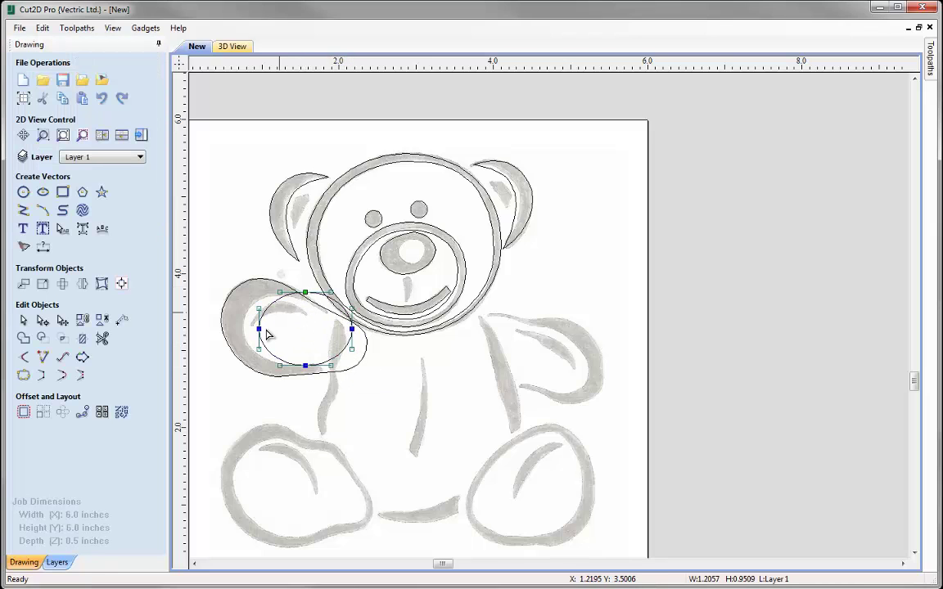
# - Reshape the inner ellipse by moving its nodes and handles to follow the left-hand arm's inner edge
pyautogui.moveTo(259, 329)
pyautogui.mouseDown()
pyautogui.moveTo(230, 326)
pyautogui.moveTo(246, 327)
pyautogui.mouseUp()
pyautogui.moveTo(280, 292); pyautogui.dragTo(281, 300)
pyautogui.moveTo(306, 366); pyautogui.dragTo(293, 367)
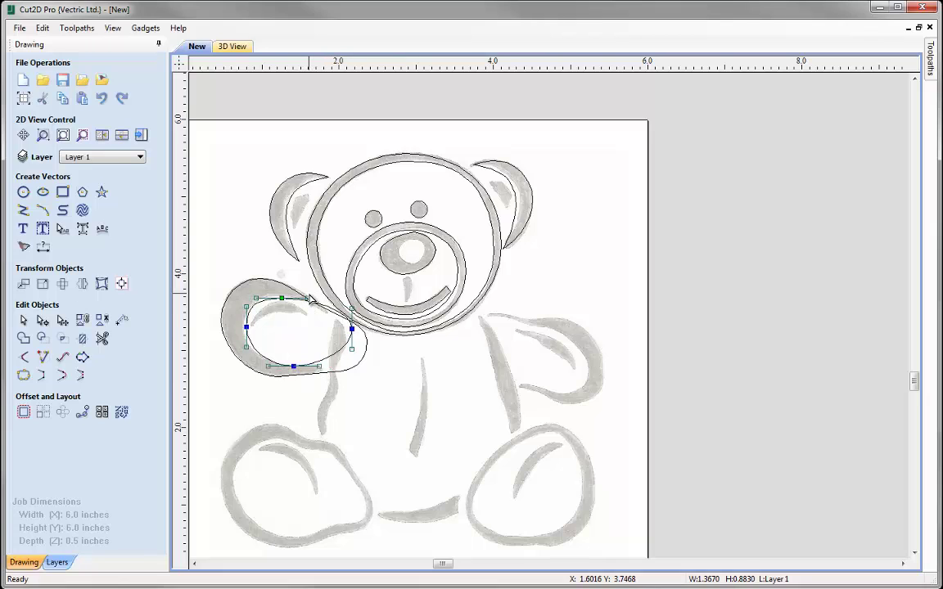
pyautogui.moveTo(307, 299); pyautogui.dragTo(286, 297)
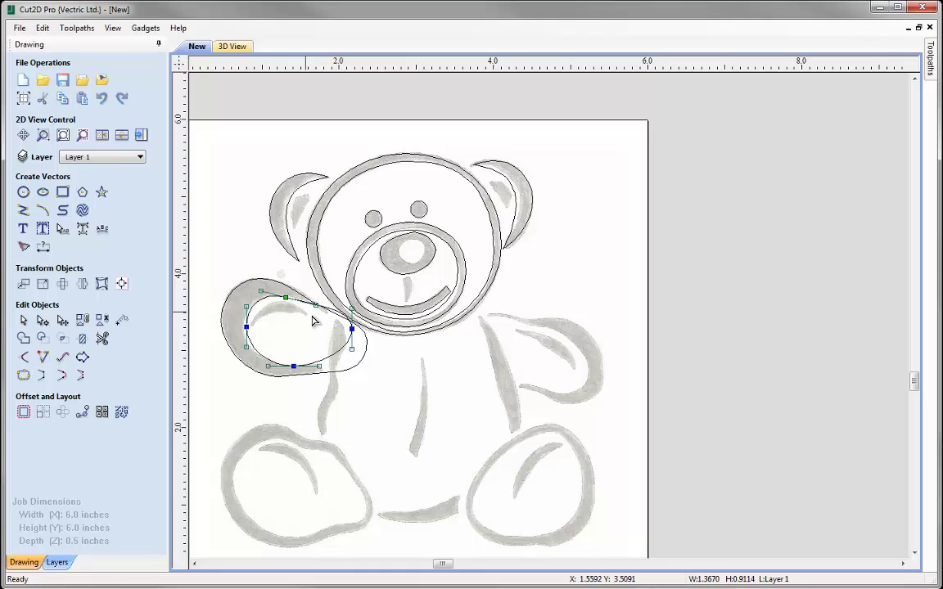
pyautogui.click(243, 273)
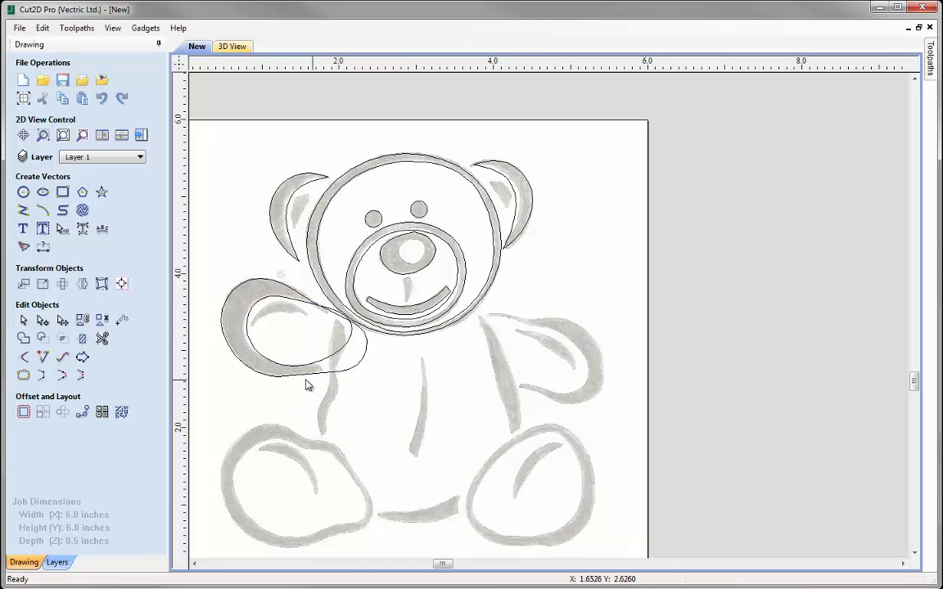
# - Draw a short line about 0.12 inches wide and 0.25 inches high across the lower end of the left-hand arm's stroke
pyautogui.click(23, 210)
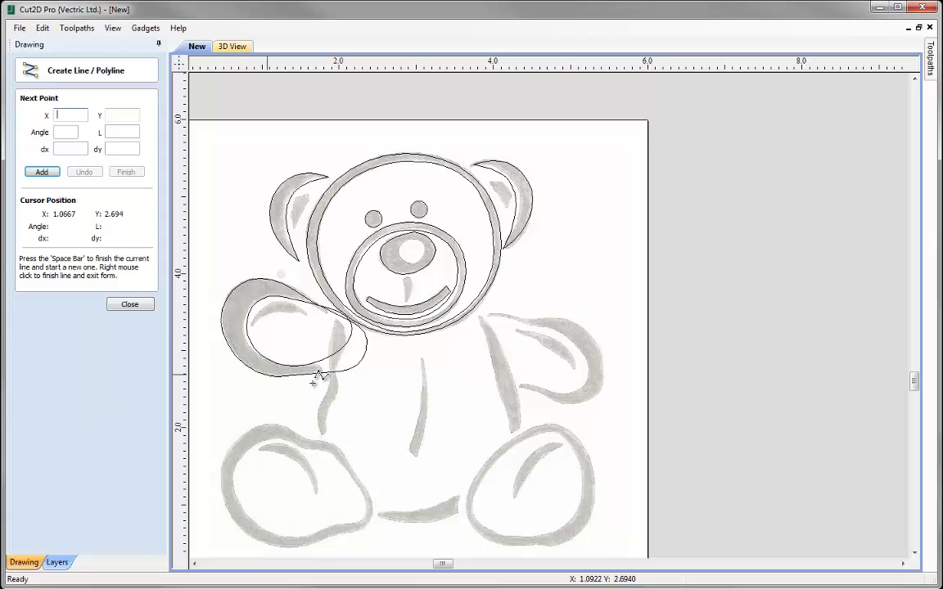
pyautogui.click(320, 353)
pyautogui.click(328, 373)
pyautogui.rightClick(328, 373)
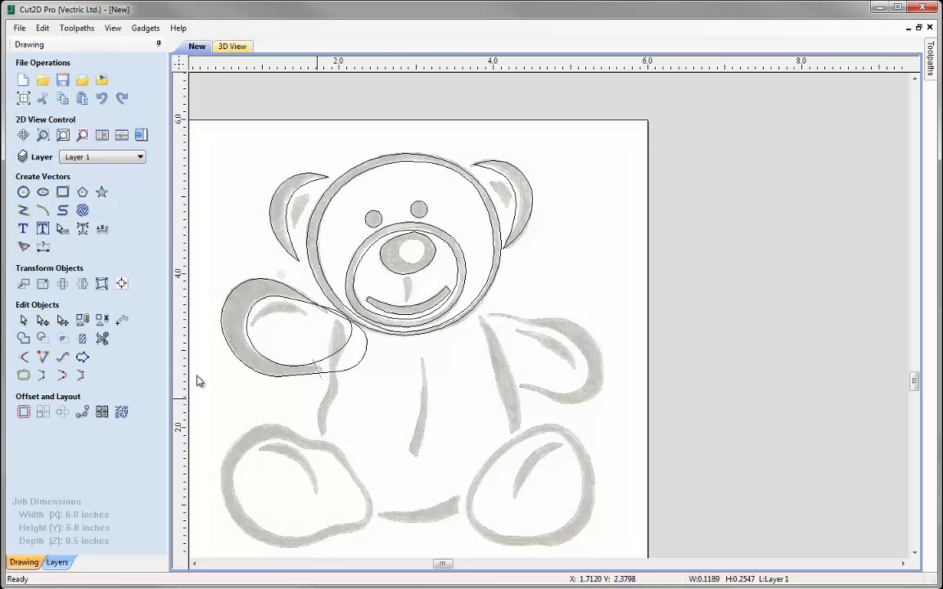
# - Trim the overlapping ellipse and line sections beyond the left-hand arm's ends, rejoining the remaining pieces into one outline
pyautogui.click(101, 338)
pyautogui.click(334, 363)
pyautogui.click(333, 320)
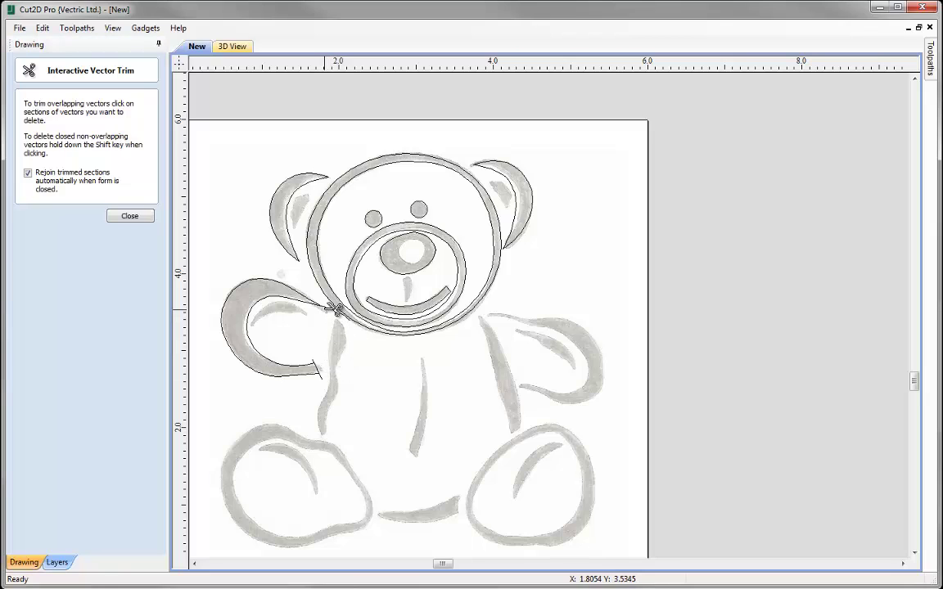
pyautogui.click(321, 370)
pyautogui.click(130, 217)
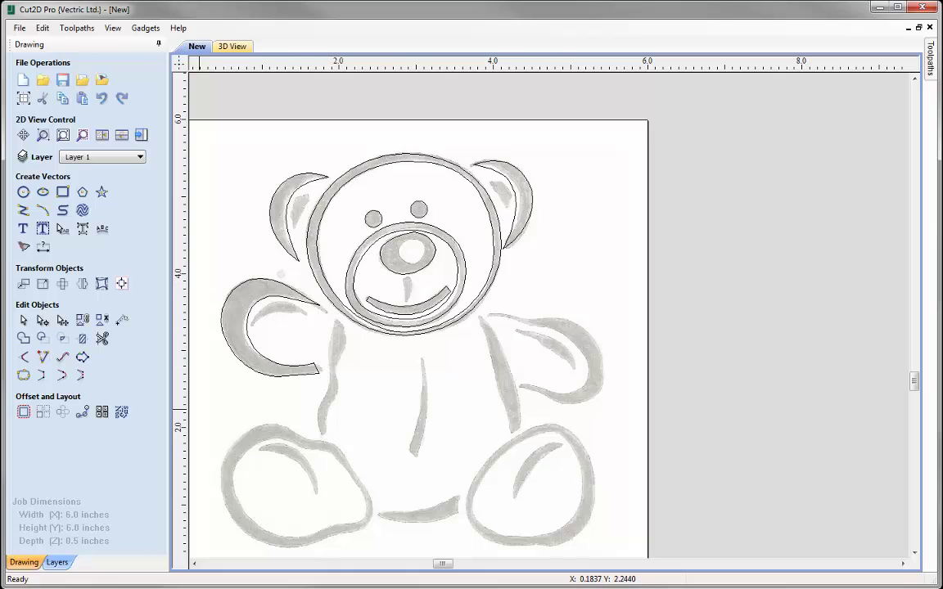